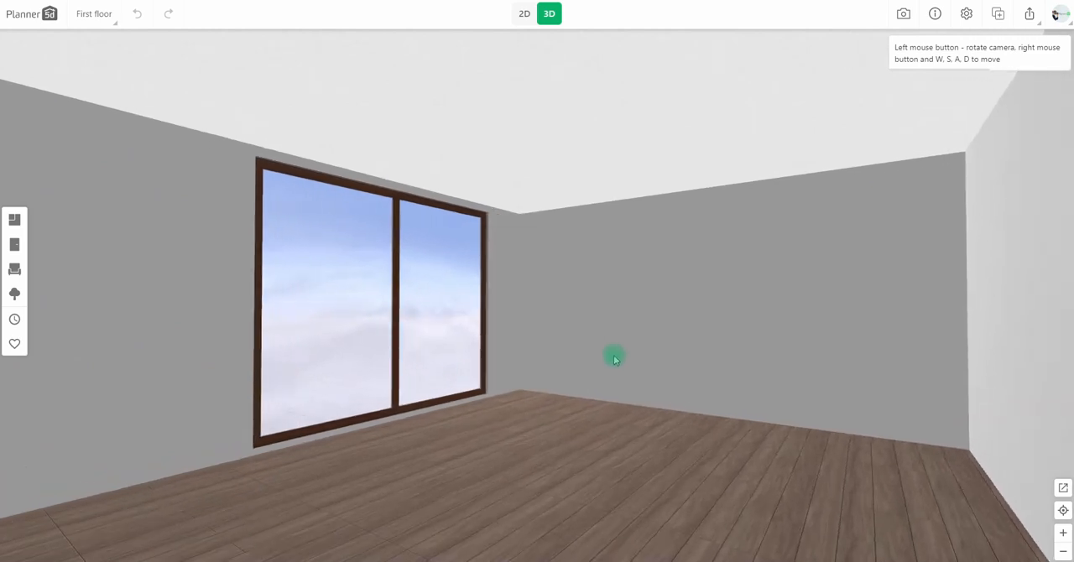
Set the large window's levitation to 20 cm and reduce its height.
{"action": "left_click", "coordinate": [443, 365]}
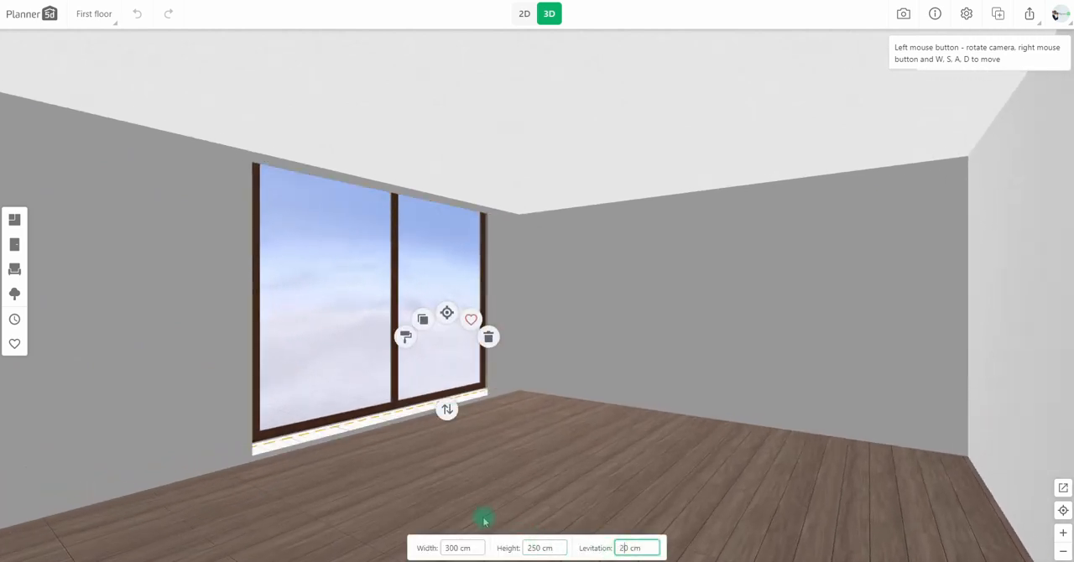
{"action": "left_click", "coordinate": [534, 548]}
{"action": "key", "text": "BackSpace"}
{"action": "type", "text": "2"}
{"action": "left_click_drag", "start_coordinate": [501, 478], "coordinate": [517, 480]}
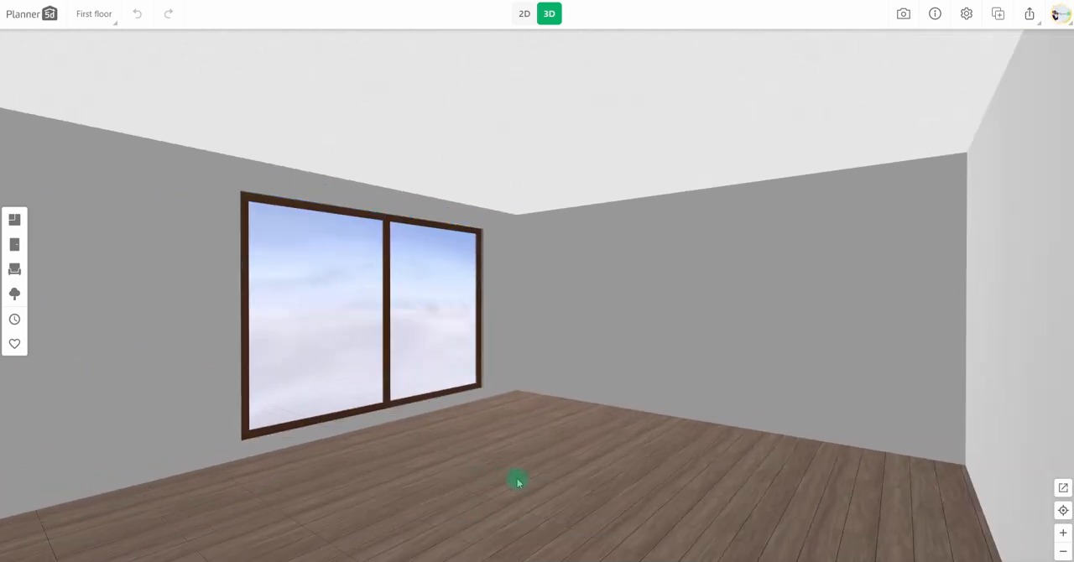
Set the project background to the dark green grass texture and save the project settings.
{"action": "scroll", "coordinate": [710, 199], "scroll_direction": "down", "scroll_amount": 5}
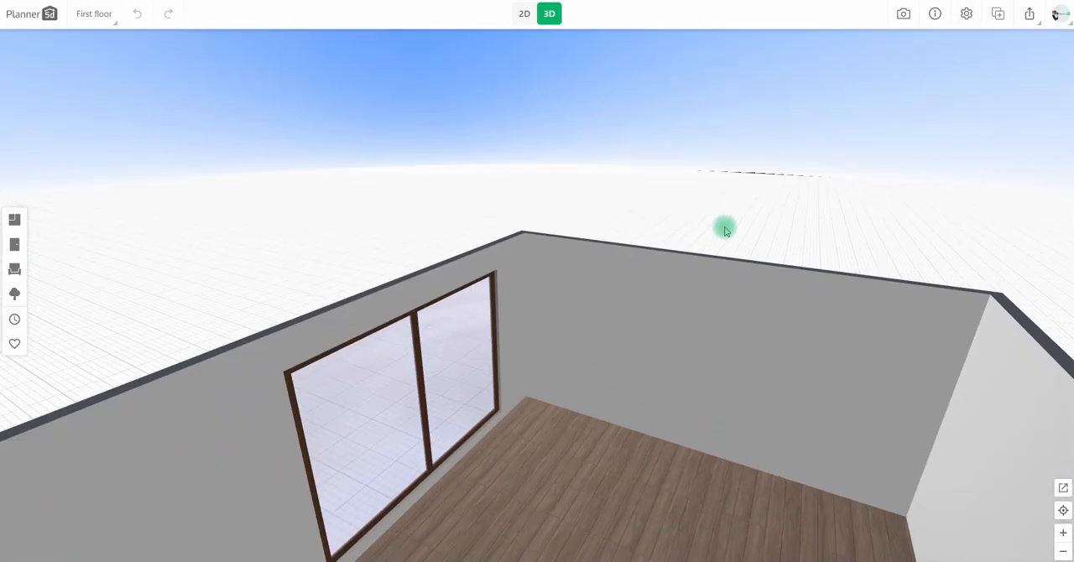
{"action": "left_click", "coordinate": [966, 16]}
{"action": "left_click", "coordinate": [623, 267]}
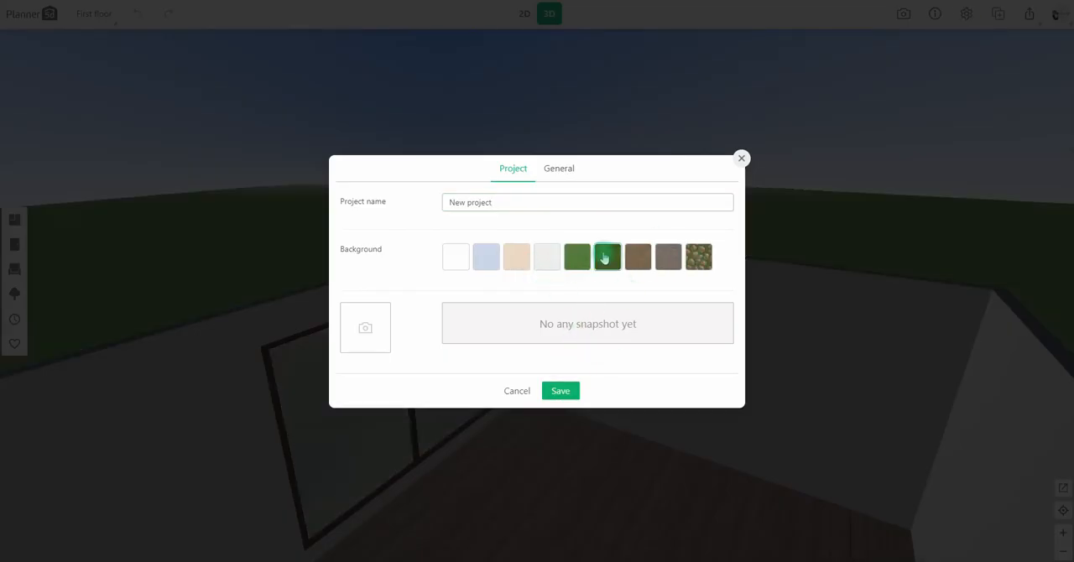
{"action": "left_click", "coordinate": [561, 392]}
{"action": "scroll", "coordinate": [633, 412], "scroll_direction": "up", "scroll_amount": 5}
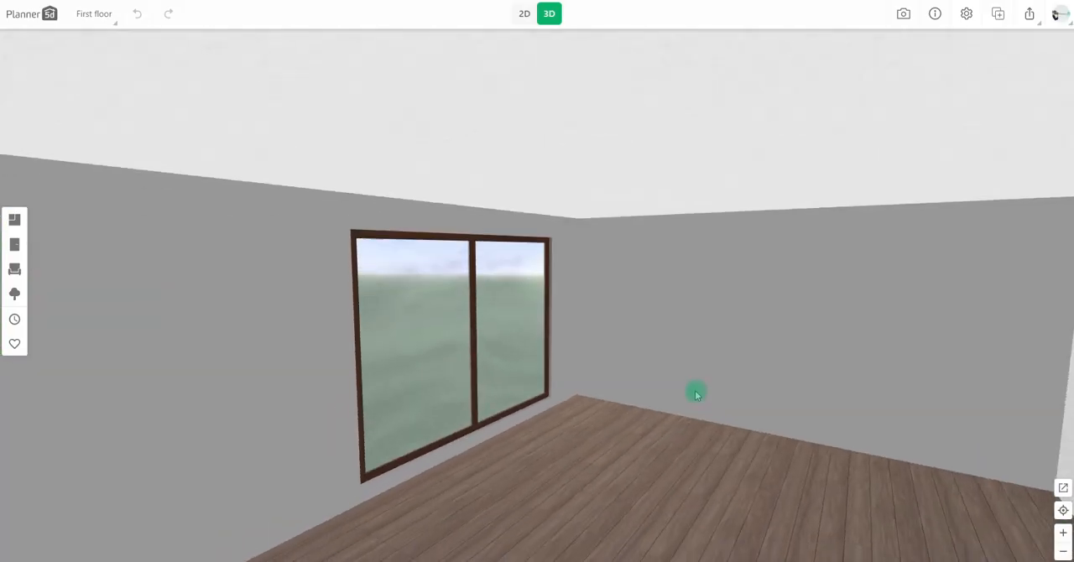
In the 2D plan, place a tall tree from the trees and plants catalogue outside the room's window wall.
{"action": "left_click", "coordinate": [525, 14]}
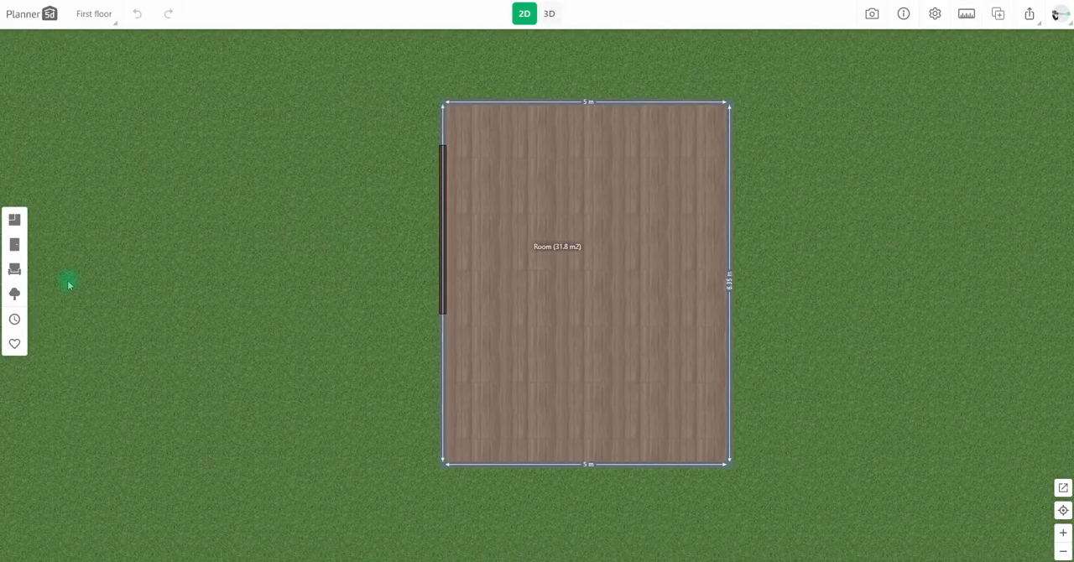
{"action": "left_click", "coordinate": [15, 293]}
{"action": "left_click", "coordinate": [72, 159]}
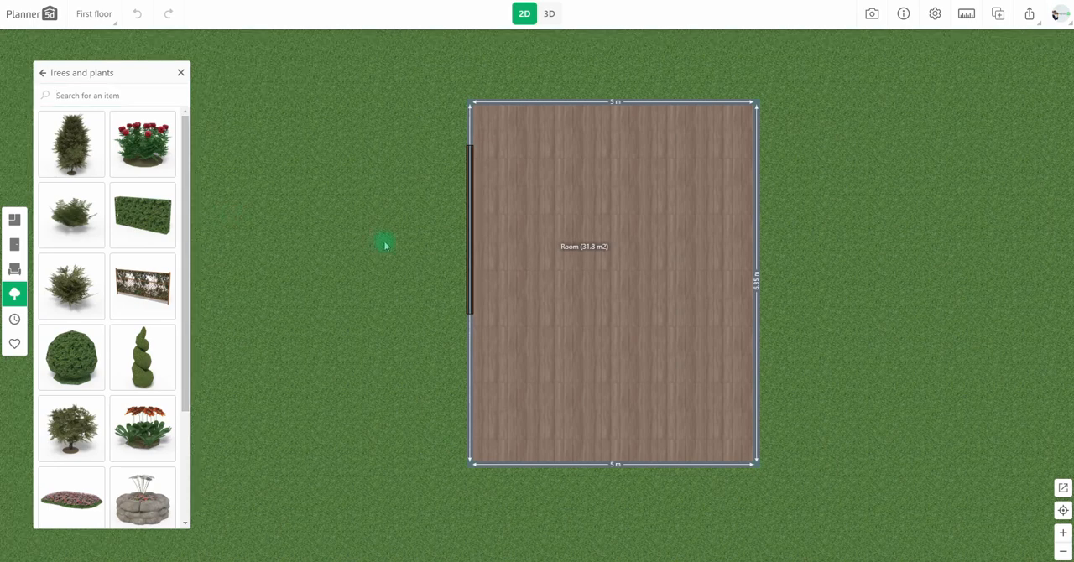
{"action": "left_click_drag", "start_coordinate": [70, 162], "coordinate": [353, 79]}
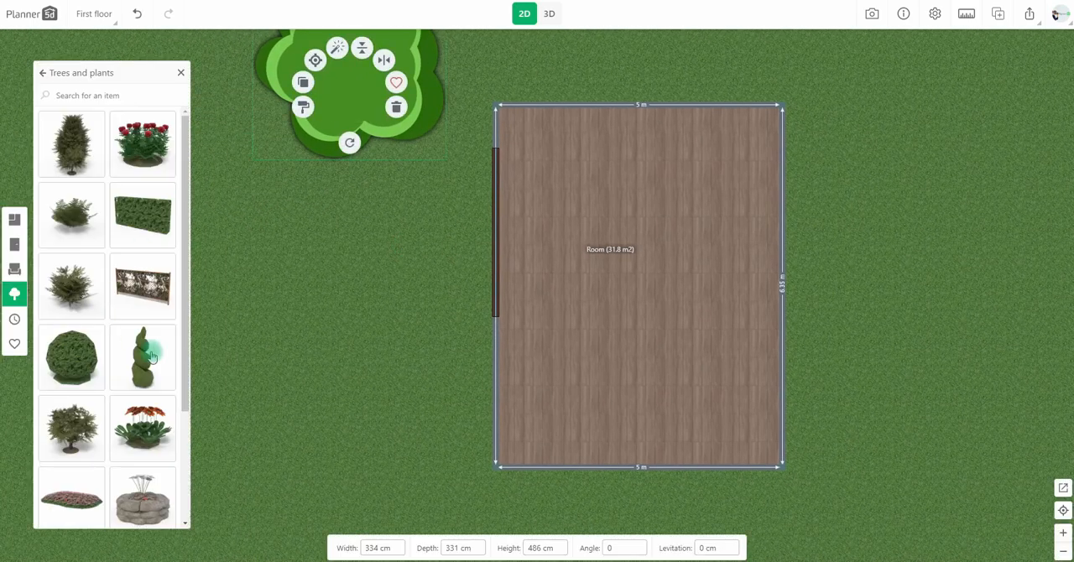
Add a large broad tree, a red flower bush, an orange flower bush and a small plant outside the window.
{"action": "left_click_drag", "start_coordinate": [73, 419], "coordinate": [271, 224]}
{"action": "left_click_drag", "start_coordinate": [160, 151], "coordinate": [463, 215]}
{"action": "left_click_drag", "start_coordinate": [152, 412], "coordinate": [487, 245]}
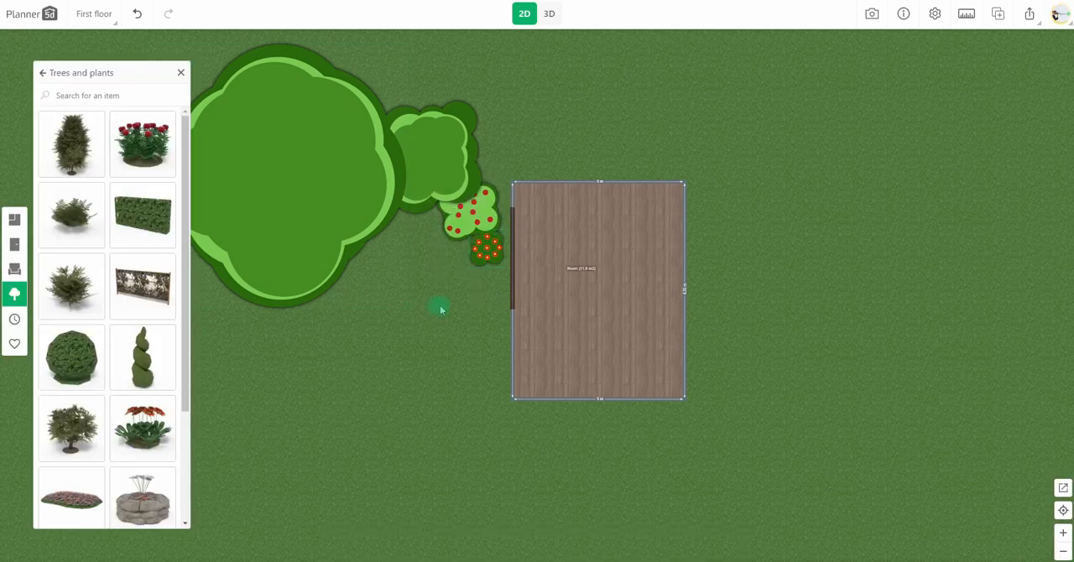
{"action": "left_click_drag", "start_coordinate": [67, 237], "coordinate": [378, 295]}
Check the garden in 3D, then duplicate the tall tree twice and arrange the copies around the existing plants.
{"action": "left_click", "coordinate": [530, 70]}
{"action": "left_click", "coordinate": [550, 14]}
{"action": "left_click_drag", "start_coordinate": [582, 354], "coordinate": [634, 516]}
{"action": "left_click", "coordinate": [524, 15]}
{"action": "left_click", "coordinate": [418, 197]}
{"action": "left_click", "coordinate": [324, 194]}
{"action": "left_click_drag", "start_coordinate": [394, 214], "coordinate": [385, 115]}
{"action": "left_click", "coordinate": [332, 107]}
{"action": "left_click_drag", "start_coordinate": [396, 149], "coordinate": [324, 352]}
{"action": "left_click", "coordinate": [406, 377]}
{"action": "left_click_drag", "start_coordinate": [406, 377], "coordinate": [420, 285]}
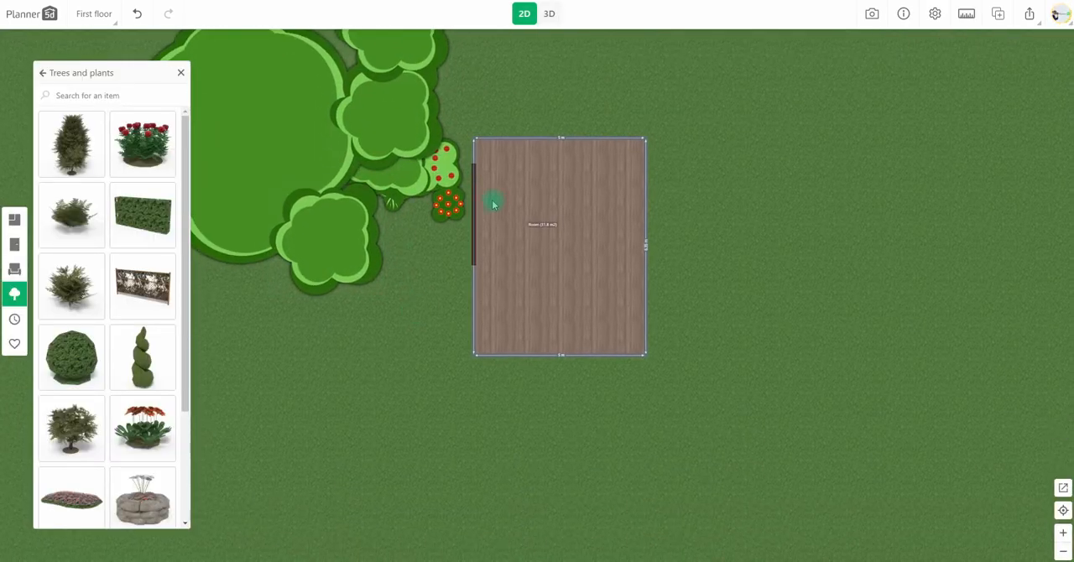
Place a floor-length curtain set from the curtains and blinds catalogue along the room's window.
{"action": "scroll", "coordinate": [500, 193], "scroll_direction": "up", "scroll_amount": 3}
{"action": "left_click_drag", "start_coordinate": [505, 189], "coordinate": [462, 333]}
{"action": "left_click", "coordinate": [15, 268]}
{"action": "left_click", "coordinate": [101, 240]}
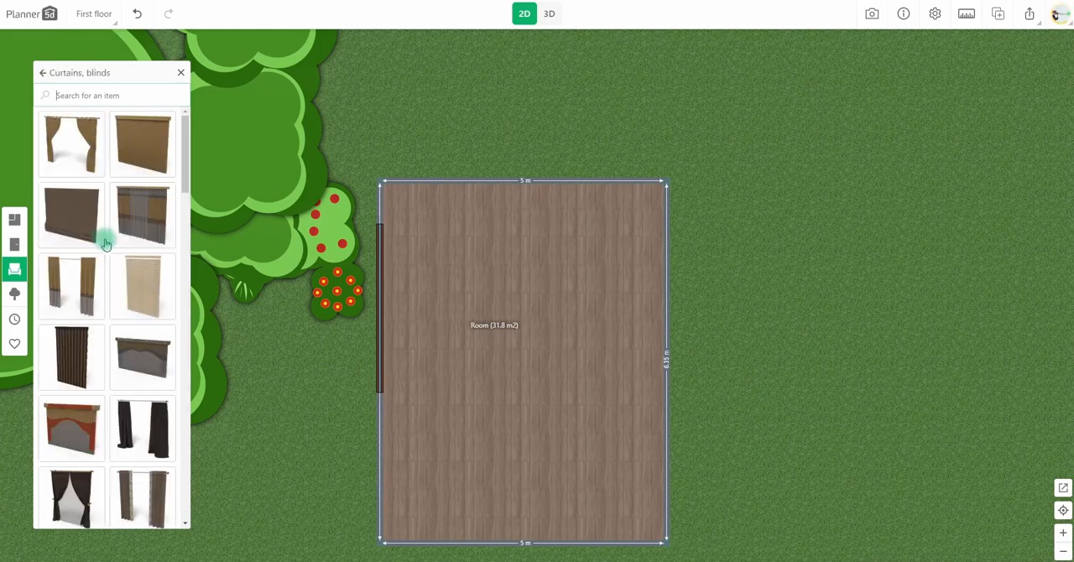
{"action": "scroll", "coordinate": [115, 371], "scroll_direction": "down", "scroll_amount": 3}
{"action": "scroll", "coordinate": [71, 255], "scroll_direction": "down", "scroll_amount": 3}
{"action": "left_click_drag", "start_coordinate": [70, 256], "coordinate": [398, 305]}
Apply the dark grey fabric texture to the curtain drapes and set the curtains' height to 260 cm.
{"action": "left_click", "coordinate": [548, 14]}
{"action": "left_click_drag", "start_coordinate": [462, 295], "coordinate": [582, 311]}
{"action": "left_click", "coordinate": [481, 325]}
{"action": "left_click", "coordinate": [438, 338]}
{"action": "left_click", "coordinate": [397, 365]}
{"action": "left_click", "coordinate": [69, 234]}
{"action": "left_click", "coordinate": [109, 132]}
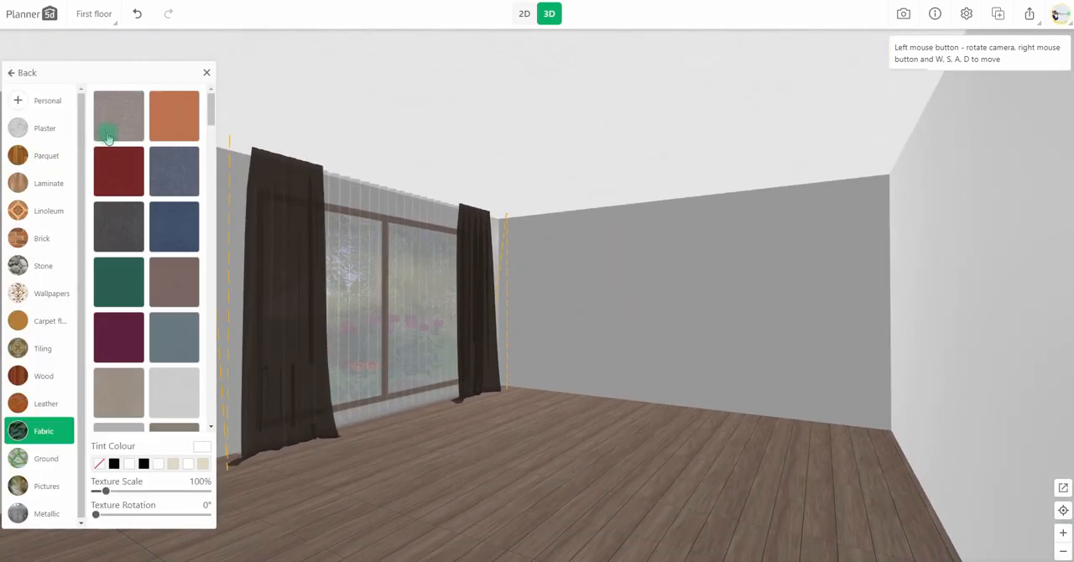
{"action": "left_click", "coordinate": [166, 252]}
{"action": "left_click", "coordinate": [124, 229]}
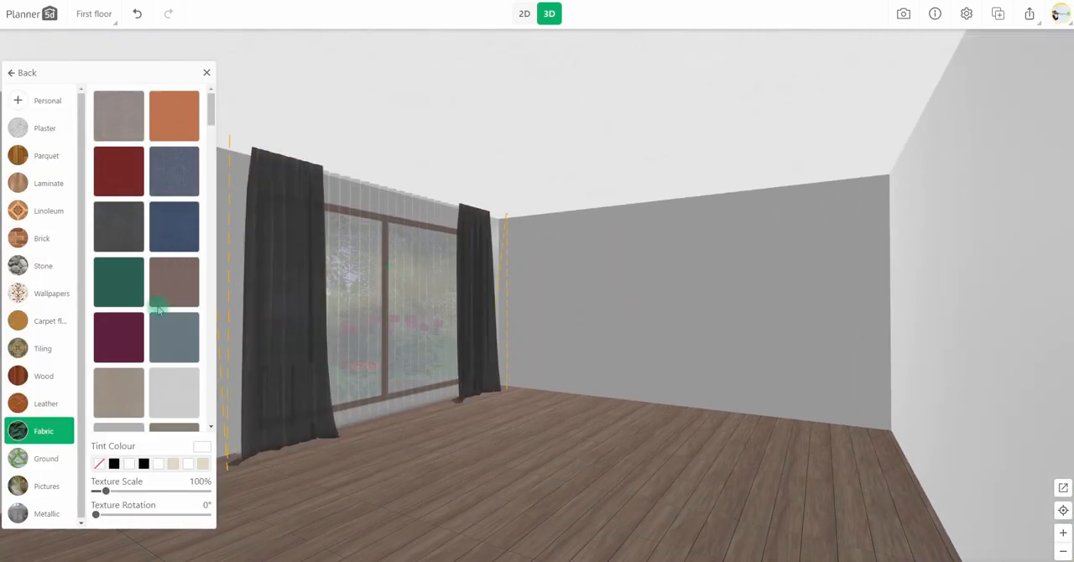
{"action": "left_click", "coordinate": [252, 388]}
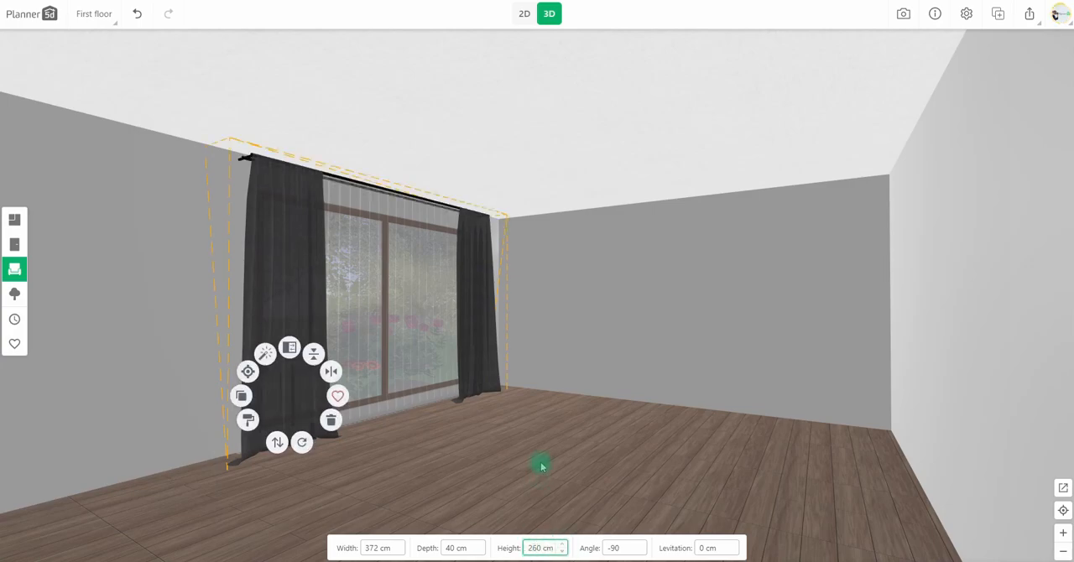
{"action": "left_click", "coordinate": [553, 437]}
Recolour the large window's frame from wood to white.
{"action": "left_click_drag", "start_coordinate": [556, 250], "coordinate": [664, 339]}
{"action": "left_click", "coordinate": [563, 421]}
{"action": "left_click", "coordinate": [518, 397]}
{"action": "left_click", "coordinate": [80, 234]}
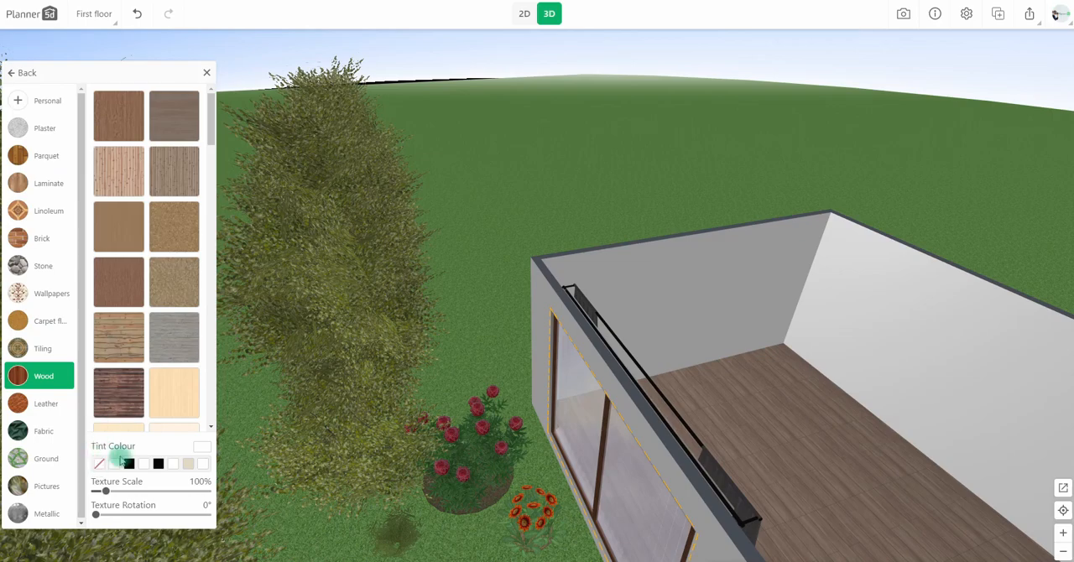
{"action": "left_click", "coordinate": [100, 464]}
{"action": "left_click", "coordinate": [395, 235]}
{"action": "left_click", "coordinate": [817, 394]}
{"action": "left_click_drag", "start_coordinate": [817, 393], "coordinate": [716, 366]}
{"action": "left_click_drag", "start_coordinate": [401, 448], "coordinate": [491, 435]}
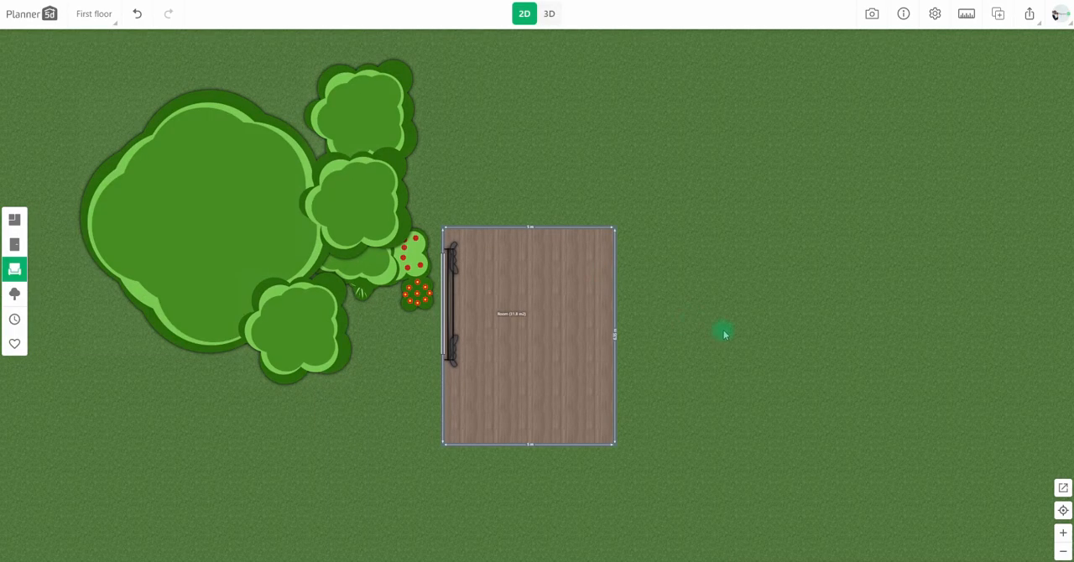
Duplicate the room in the 2D plan and place the copy below the original.
{"action": "left_click_drag", "start_coordinate": [725, 335], "coordinate": [756, 89]}
{"action": "left_click_drag", "start_coordinate": [635, 276], "coordinate": [629, 337]}
{"action": "left_click_drag", "start_coordinate": [576, 159], "coordinate": [553, 464]}
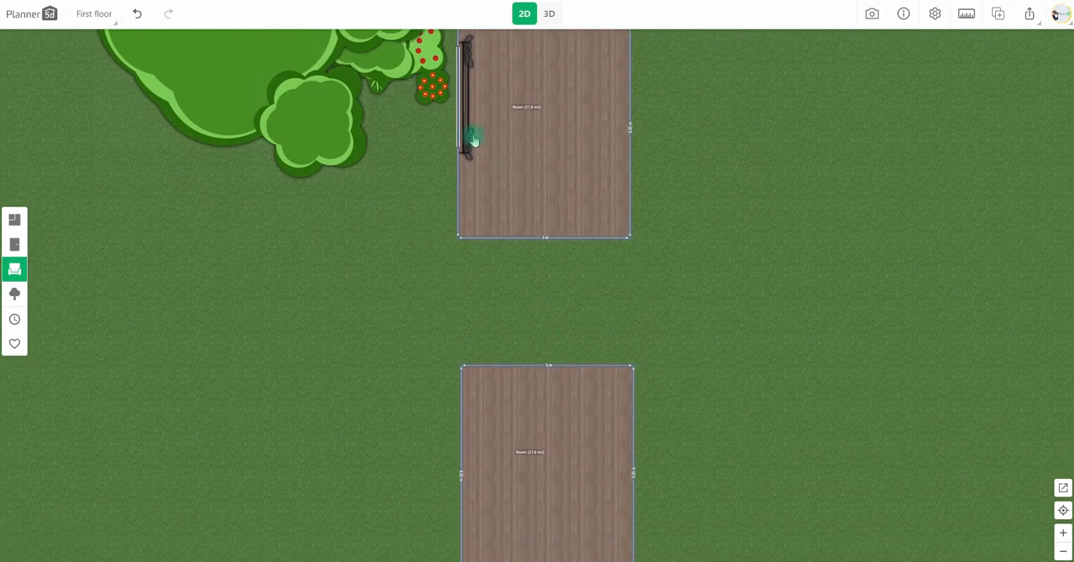
Copy the window and the curtains from the original room into the duplicate room's matching wall.
{"action": "left_click", "coordinate": [454, 123]}
{"action": "left_click_drag", "start_coordinate": [465, 115], "coordinate": [447, 351]}
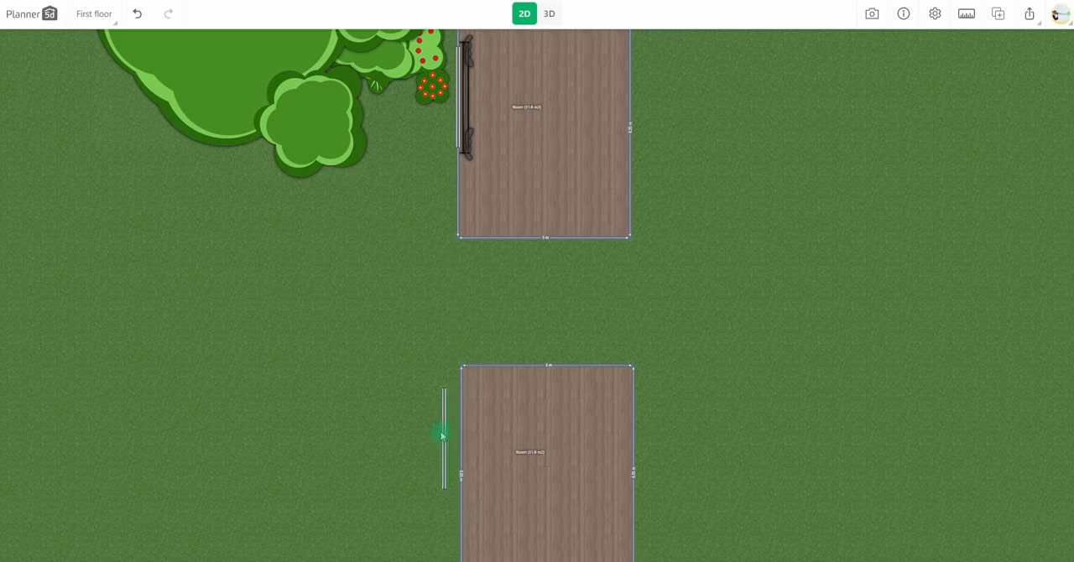
{"action": "left_click", "coordinate": [467, 143]}
{"action": "left_click", "coordinate": [429, 87]}
{"action": "left_click_drag", "start_coordinate": [478, 75], "coordinate": [470, 415]}
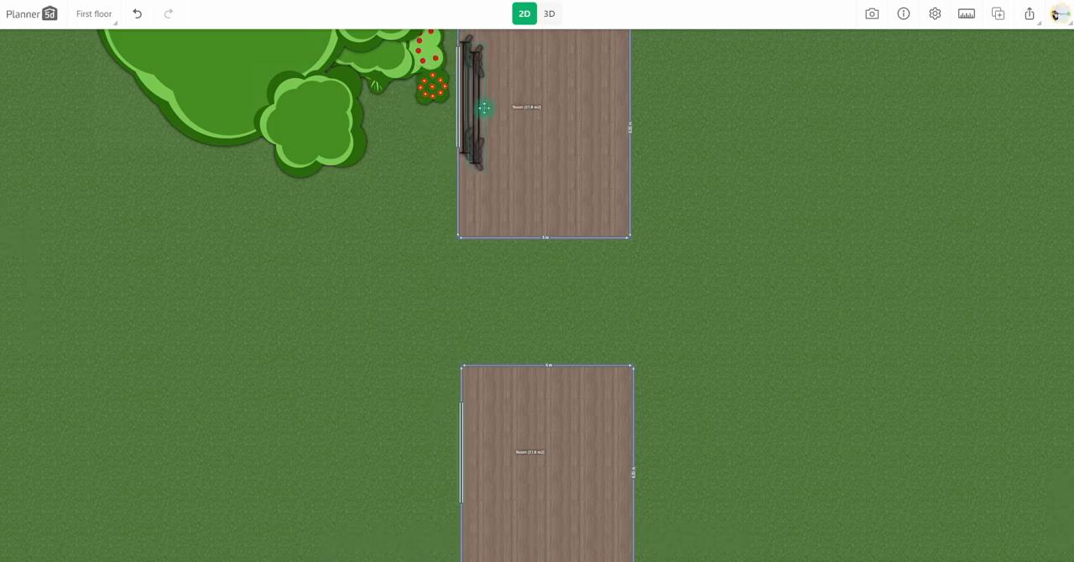
Inspect the duplicate room in 3D, then set the project background to plain light blue and save it.
{"action": "left_click", "coordinate": [549, 13]}
{"action": "right_click_drag", "start_coordinate": [511, 485], "coordinate": [614, 271]}
{"action": "left_click_drag", "start_coordinate": [614, 270], "coordinate": [487, 439]}
{"action": "right_click_drag", "start_coordinate": [486, 439], "coordinate": [687, 342]}
{"action": "left_click_drag", "start_coordinate": [559, 367], "coordinate": [583, 311]}
{"action": "scroll", "coordinate": [638, 451], "scroll_direction": "up", "scroll_amount": 3}
{"action": "left_click", "coordinate": [532, 15]}
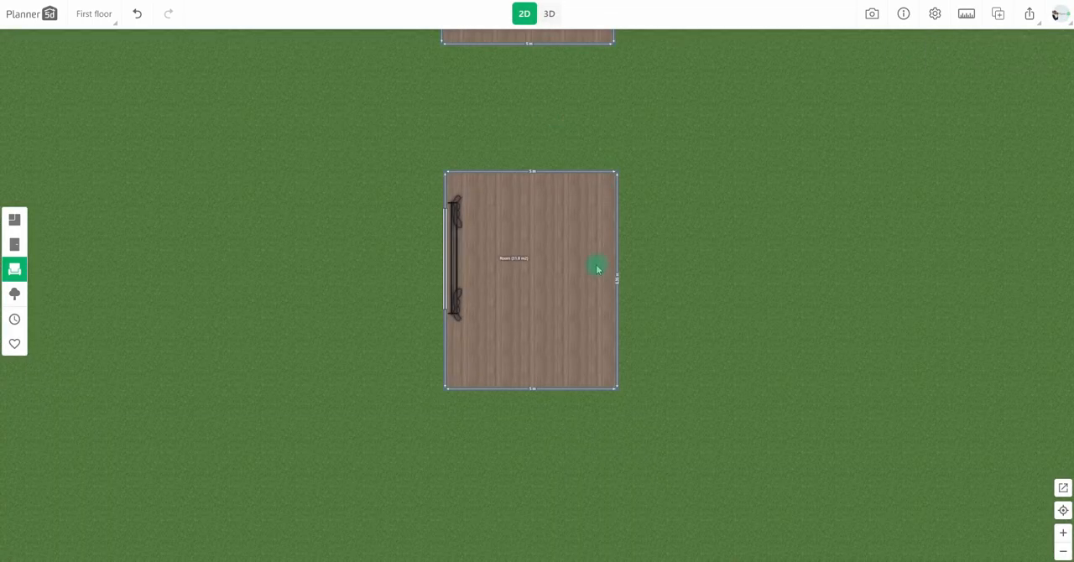
{"action": "left_click", "coordinate": [938, 17]}
{"action": "left_click", "coordinate": [553, 259]}
{"action": "left_click", "coordinate": [561, 391]}
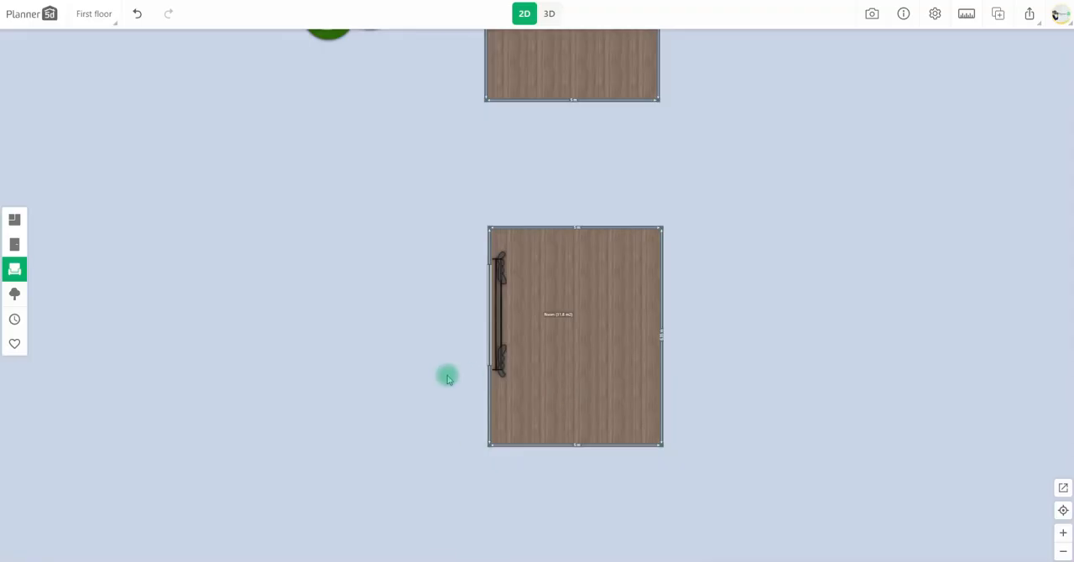
Place a rectangular lawn from the paths and lawns catalogue beside the duplicate room.
{"action": "left_click", "coordinate": [15, 220]}
{"action": "left_click", "coordinate": [14, 296]}
{"action": "left_click", "coordinate": [80, 117]}
{"action": "left_click", "coordinate": [150, 136]}
{"action": "left_click", "coordinate": [227, 124]}
{"action": "left_click_drag", "start_coordinate": [323, 189], "coordinate": [470, 141]}
Stretch the lawn's edges so it covers a wide area outside the window and extends beneath the duplicate room.
{"action": "left_click_drag", "start_coordinate": [385, 180], "coordinate": [223, 188]}
{"action": "scroll", "coordinate": [504, 312], "scroll_direction": "down", "scroll_amount": 3}
{"action": "left_click_drag", "start_coordinate": [260, 299], "coordinate": [568, 306]}
{"action": "left_click_drag", "start_coordinate": [541, 221], "coordinate": [227, 218]}
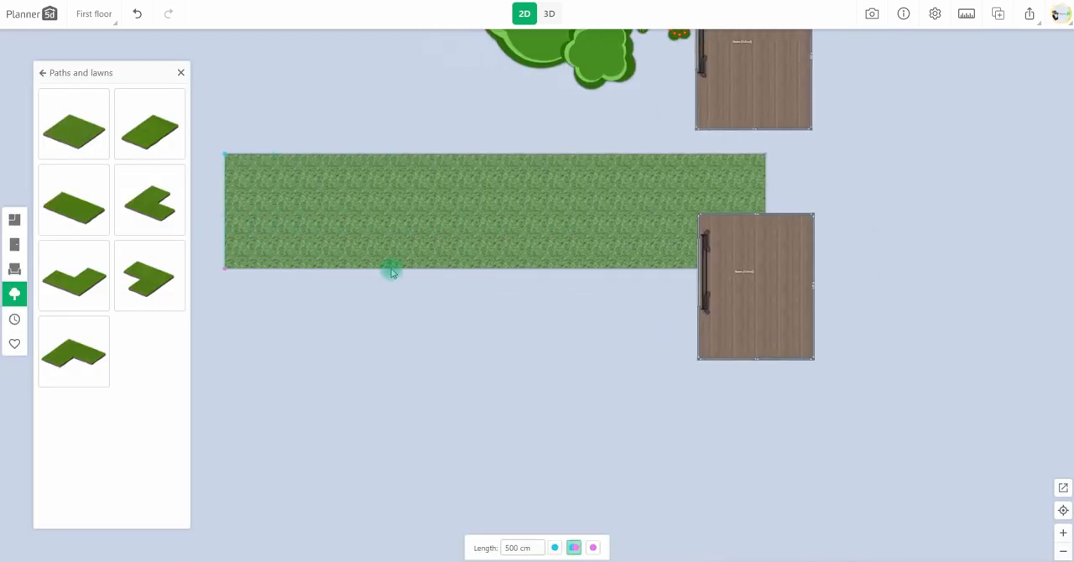
{"action": "left_click_drag", "start_coordinate": [418, 268], "coordinate": [412, 520]}
{"action": "left_click_drag", "start_coordinate": [763, 420], "coordinate": [776, 419]}
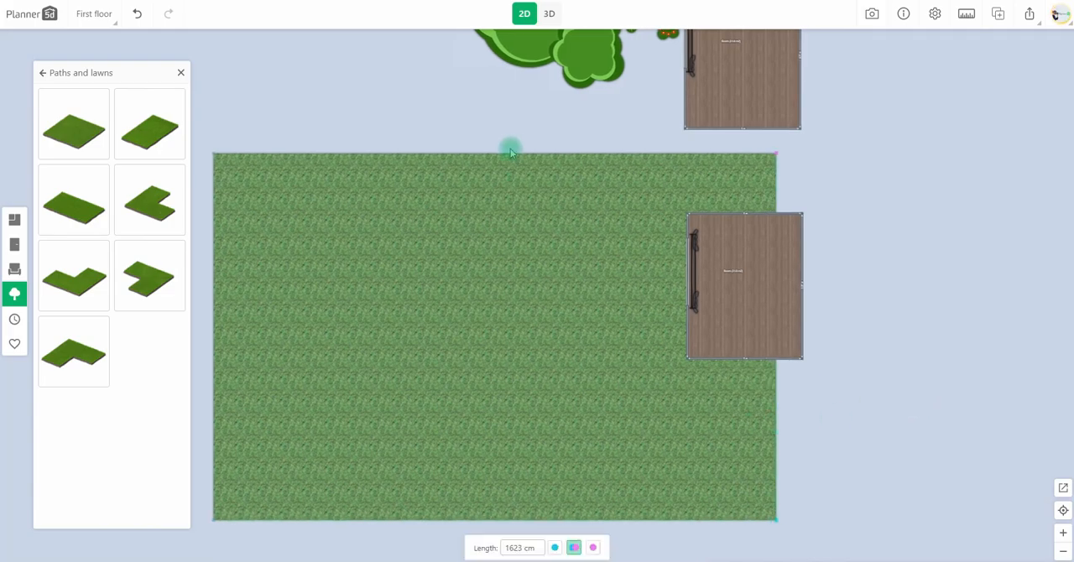
{"action": "left_click_drag", "start_coordinate": [518, 151], "coordinate": [512, 100]}
Check the lawn in 3D and replace its grass with the blue water texture from the personal textures.
{"action": "left_click", "coordinate": [550, 14]}
{"action": "left_click_drag", "start_coordinate": [439, 288], "coordinate": [708, 375]}
{"action": "right_click_drag", "start_coordinate": [777, 352], "coordinate": [726, 480]}
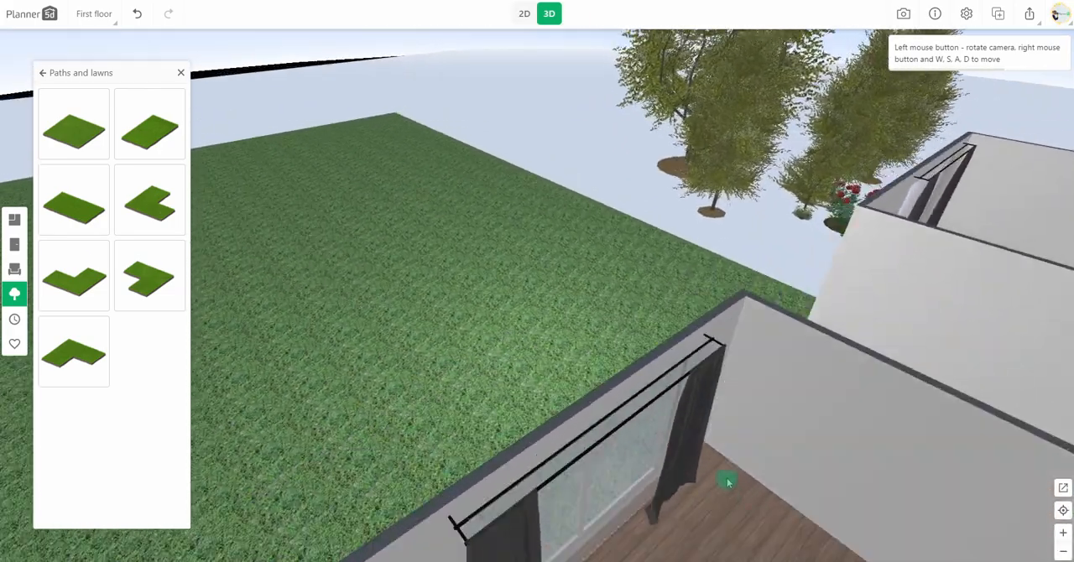
{"action": "left_click_drag", "start_coordinate": [726, 479], "coordinate": [702, 427]}
{"action": "left_click", "coordinate": [523, 14]}
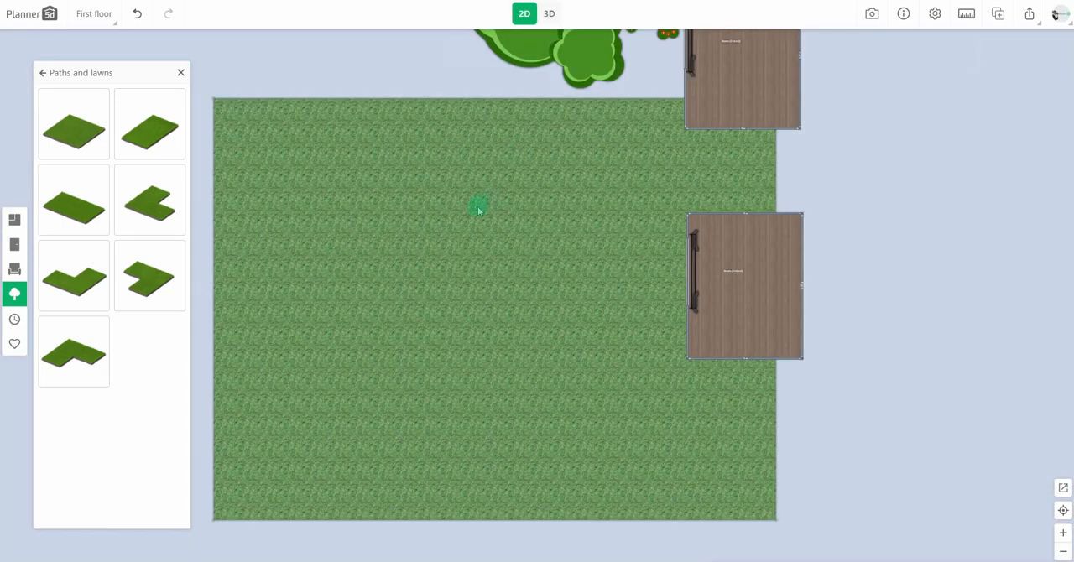
{"action": "left_click", "coordinate": [446, 164]}
{"action": "scroll", "coordinate": [167, 247], "scroll_direction": "down", "scroll_amount": 5}
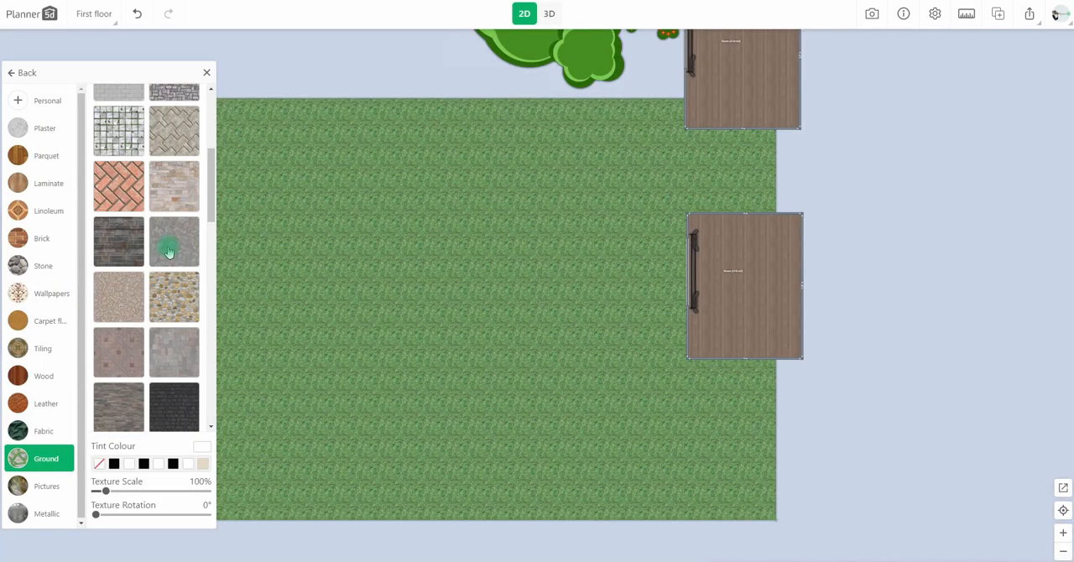
{"action": "left_click", "coordinate": [44, 113]}
{"action": "scroll", "coordinate": [153, 256], "scroll_direction": "down", "scroll_amount": 3}
{"action": "left_click", "coordinate": [182, 274]}
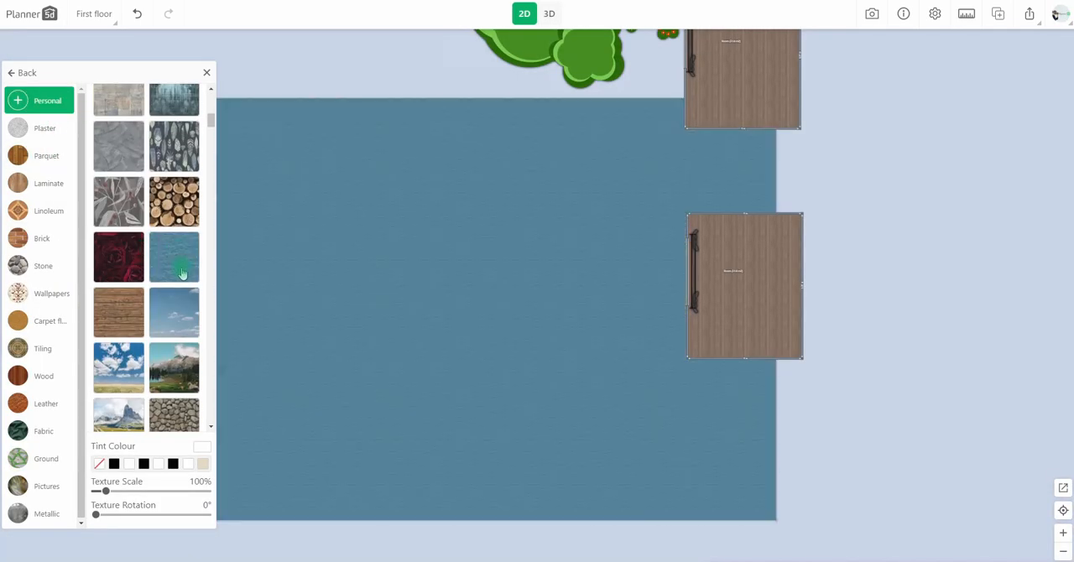
Duplicate the water surface twice, placing one copy above it and another on the side away from the rooms.
{"action": "left_click", "coordinate": [568, 20]}
{"action": "left_click_drag", "start_coordinate": [554, 243], "coordinate": [628, 325]}
{"action": "left_click", "coordinate": [524, 17]}
{"action": "left_click", "coordinate": [709, 216]}
{"action": "left_click", "coordinate": [688, 306]}
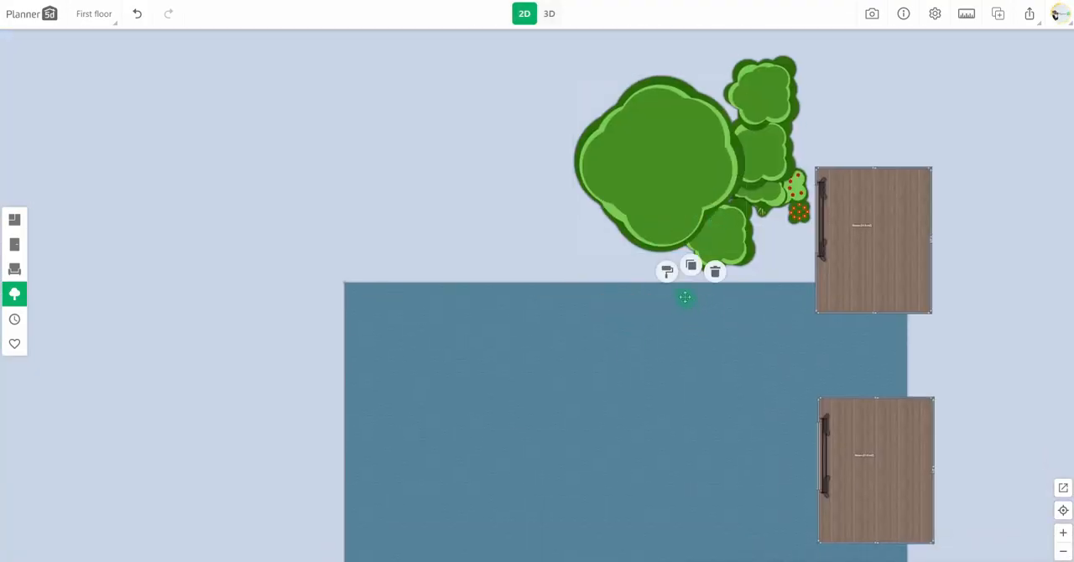
{"action": "left_click_drag", "start_coordinate": [684, 445], "coordinate": [467, 246]}
{"action": "left_click_drag", "start_coordinate": [271, 403], "coordinate": [288, 252]}
{"action": "left_click", "coordinate": [489, 277]}
{"action": "left_click", "coordinate": [489, 236]}
{"action": "left_click_drag", "start_coordinate": [782, 369], "coordinate": [214, 367]}
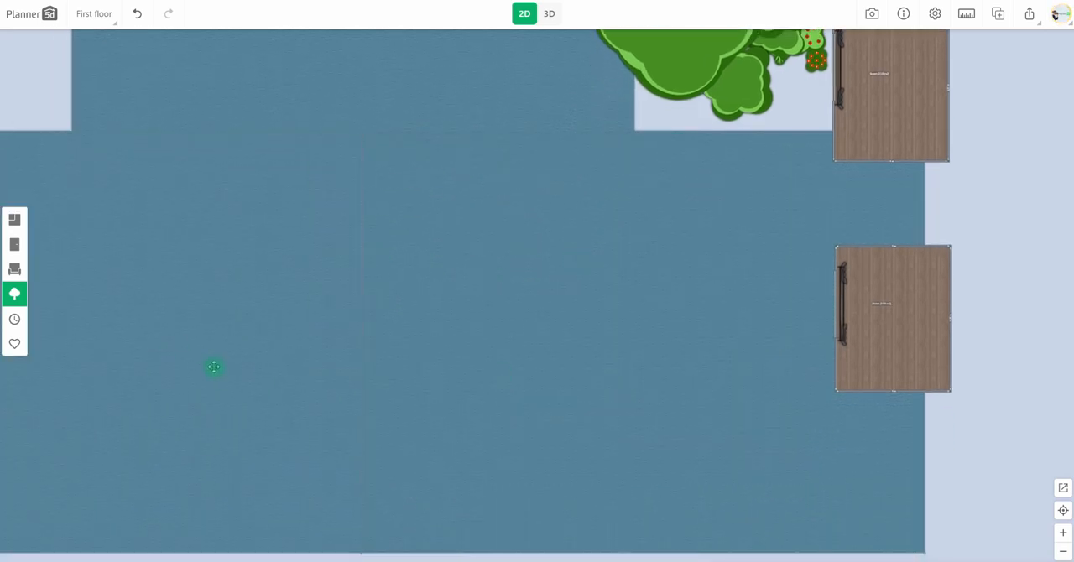
{"action": "left_click", "coordinate": [227, 230]}
{"action": "scroll", "coordinate": [151, 220], "scroll_direction": "down", "scroll_amount": 15}
{"action": "left_click", "coordinate": [136, 277]}
{"action": "left_click", "coordinate": [396, 75]}
{"action": "left_click", "coordinate": [368, 52]}
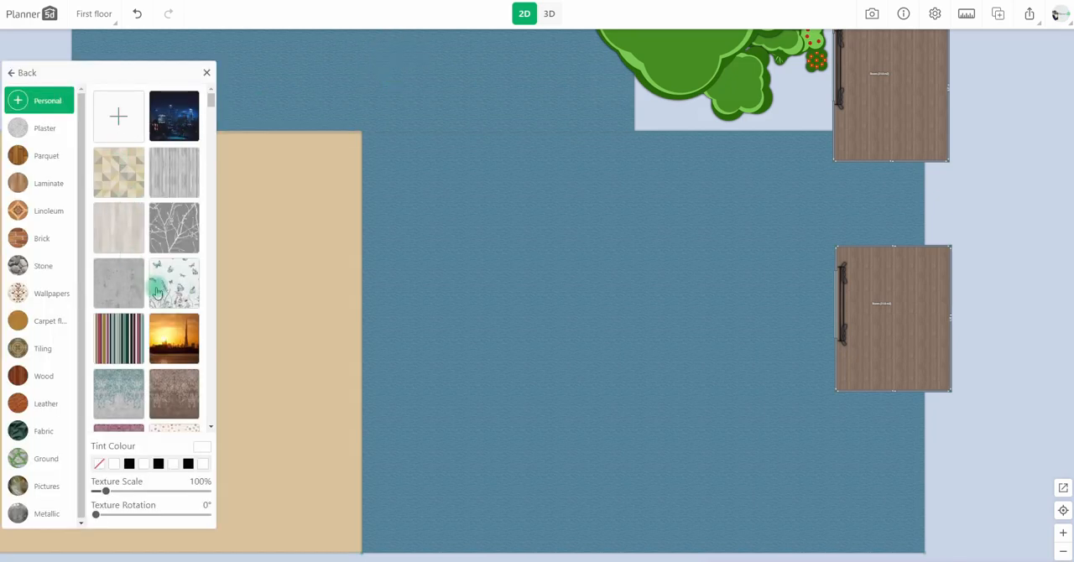
{"action": "left_click", "coordinate": [337, 165]}
{"action": "left_click", "coordinate": [312, 120]}
{"action": "scroll", "coordinate": [172, 159], "scroll_direction": "down", "scroll_amount": 8}
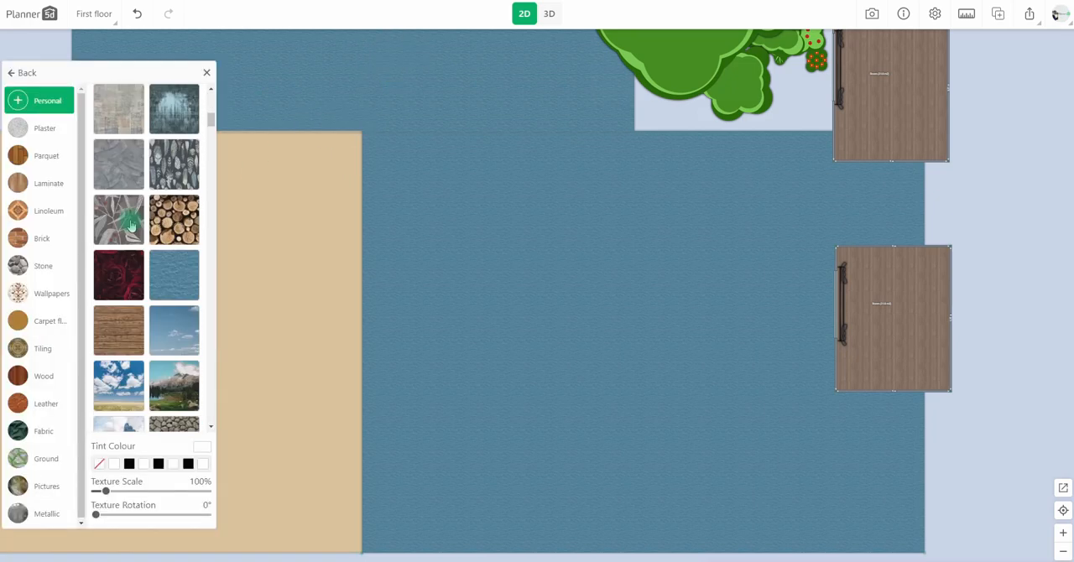
{"action": "left_click", "coordinate": [178, 122]}
Apply the sand texture to the surface beside the rooms and check the beach view in 3D.
{"action": "left_click", "coordinate": [470, 174]}
{"action": "left_click", "coordinate": [451, 143]}
{"action": "scroll", "coordinate": [155, 244], "scroll_direction": "down", "scroll_amount": 6}
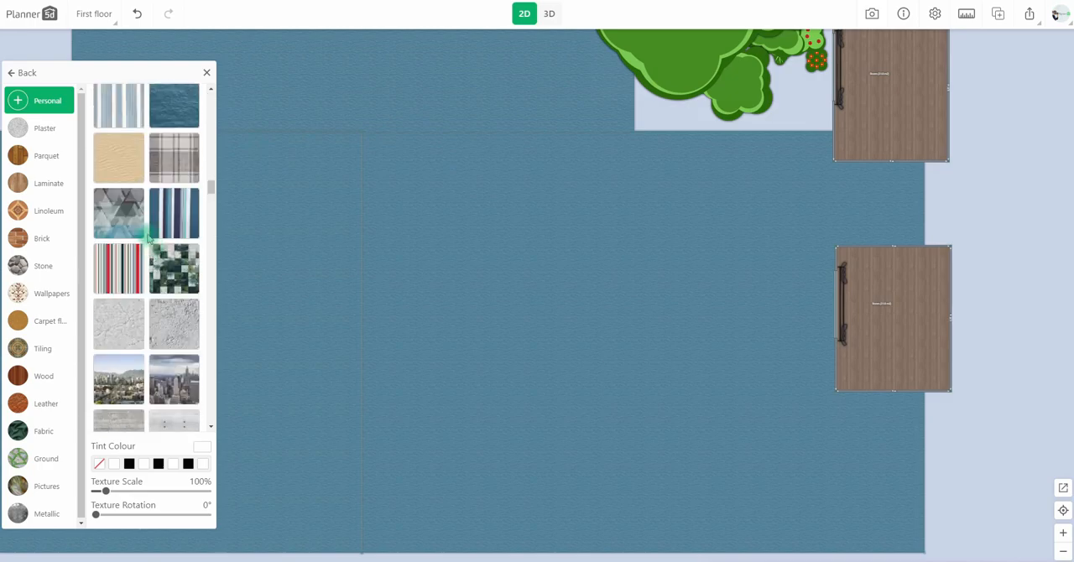
{"action": "left_click", "coordinate": [118, 157]}
{"action": "left_click", "coordinate": [549, 14]}
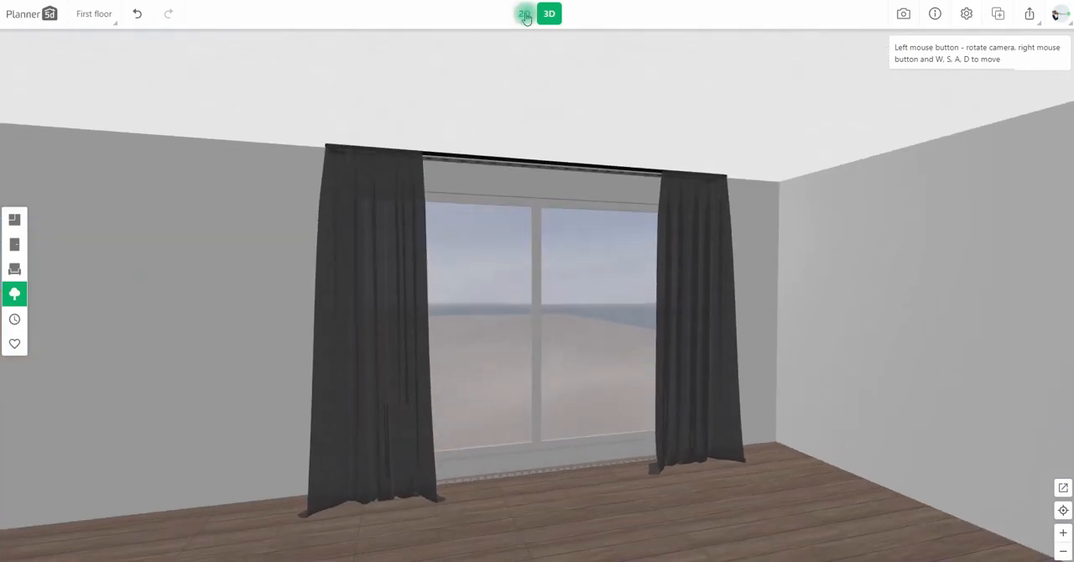
In the 2D plan, pull the upper water surface's lower edge down to meet the neighbouring water surface.
{"action": "left_click", "coordinate": [525, 14]}
{"action": "left_click_drag", "start_coordinate": [362, 155], "coordinate": [362, 241]}
{"action": "left_click_drag", "start_coordinate": [354, 155], "coordinate": [361, 241]}
{"action": "left_click_drag", "start_coordinate": [73, 153], "coordinate": [69, 241]}
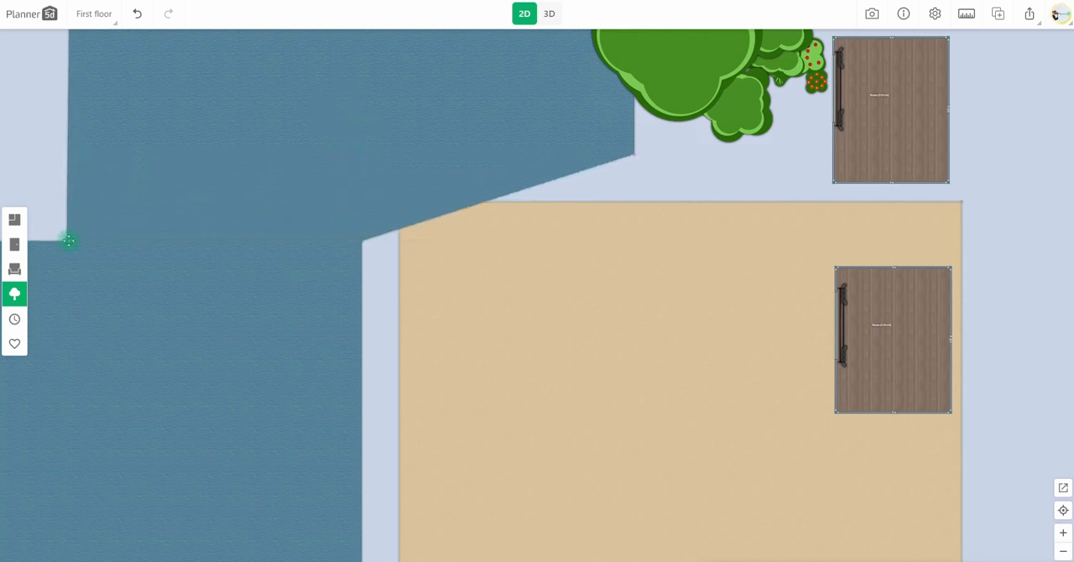
Split the upper water surface's slanted edge and move its points to form a curved shoreline.
{"action": "mouse_move", "coordinate": [389, 215]}
{"action": "left_mouse_down"}
{"action": "mouse_move", "coordinate": [430, 220]}
{"action": "mouse_move", "coordinate": [397, 199]}
{"action": "left_mouse_up"}
{"action": "left_click", "coordinate": [429, 167]}
{"action": "left_click", "coordinate": [458, 201]}
Extend the sand to the water's edge, split its upper edge and move its points along the curved shoreline.
{"action": "left_click_drag", "start_coordinate": [437, 249], "coordinate": [401, 289]}
{"action": "left_click", "coordinate": [436, 241]}
{"action": "scroll", "coordinate": [357, 317], "scroll_direction": "up", "scroll_amount": 3}
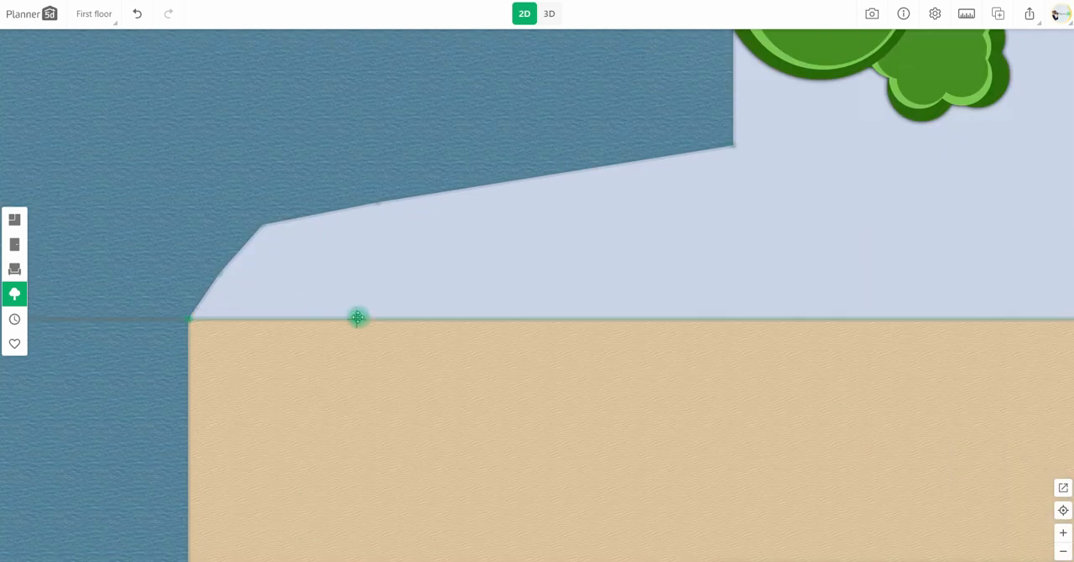
{"action": "left_click_drag", "start_coordinate": [357, 319], "coordinate": [221, 274]}
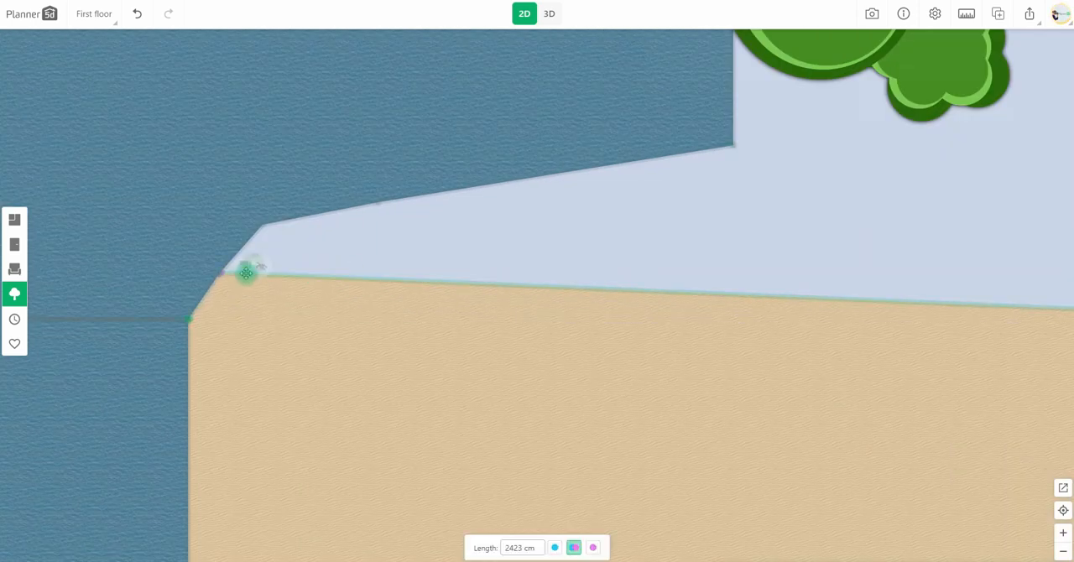
{"action": "left_click_drag", "start_coordinate": [765, 296], "coordinate": [268, 227]}
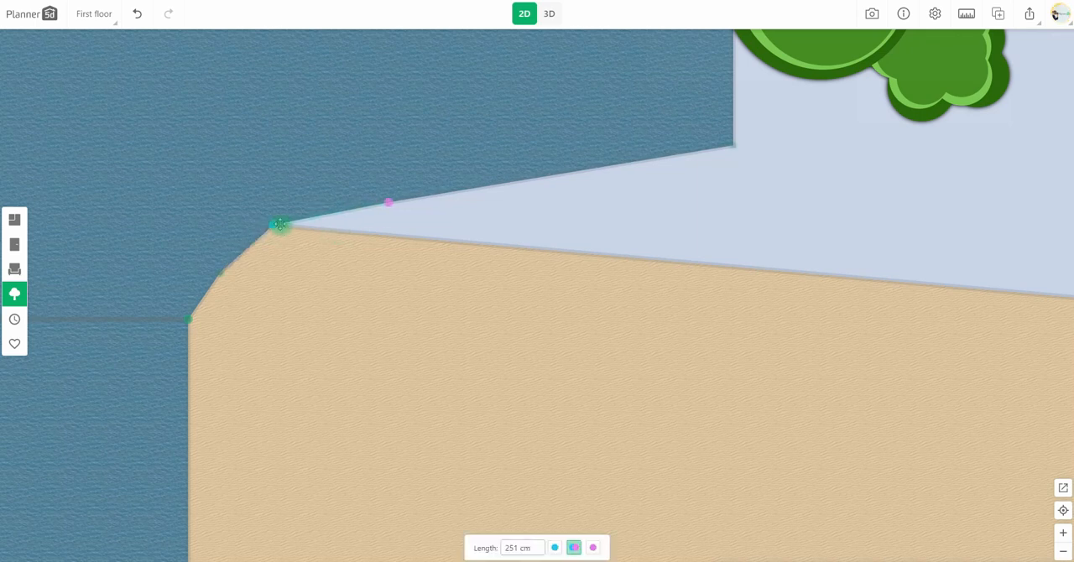
{"action": "left_click", "coordinate": [411, 236]}
{"action": "left_click_drag", "start_coordinate": [797, 274], "coordinate": [393, 203]}
Fit the rest of the sand's upper edge against the water and check the beach view in 3D.
{"action": "scroll", "coordinate": [550, 294], "scroll_direction": "down", "scroll_amount": 2}
{"action": "left_click_drag", "start_coordinate": [554, 293], "coordinate": [423, 289]}
{"action": "left_click", "coordinate": [533, 252]}
{"action": "left_click_drag", "start_coordinate": [644, 267], "coordinate": [556, 182]}
{"action": "left_click", "coordinate": [550, 13]}
{"action": "left_click_drag", "start_coordinate": [633, 409], "coordinate": [657, 376]}
{"action": "left_click_drag", "start_coordinate": [537, 44], "coordinate": [652, 360]}
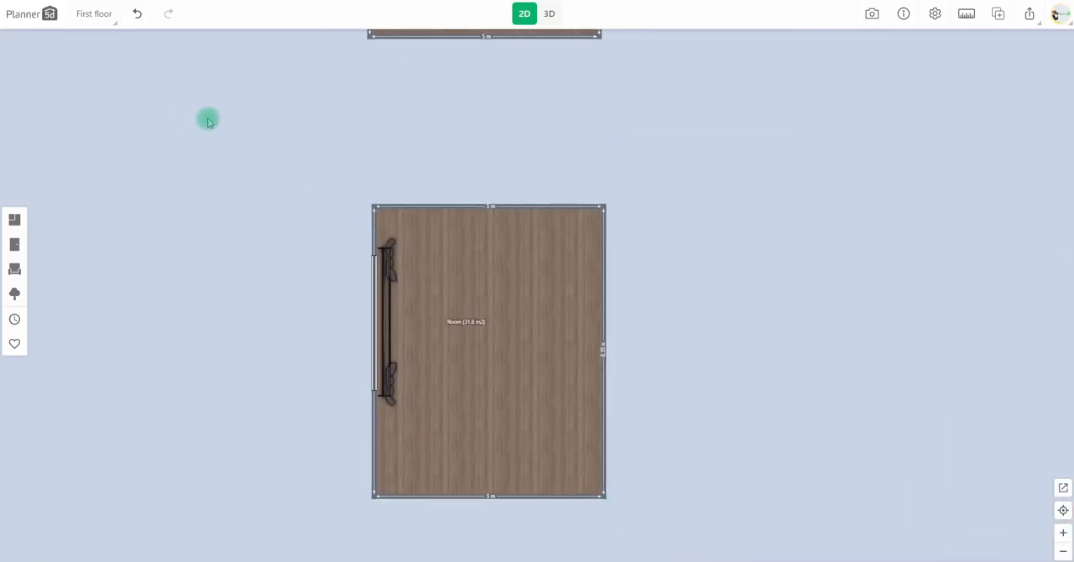
In the 2D plan, duplicate the room and place the copy well clear of the original on its window side.
{"action": "scroll", "coordinate": [520, 329], "scroll_direction": "down", "scroll_amount": 3}
{"action": "left_click_drag", "start_coordinate": [745, 158], "coordinate": [643, 386]}
{"action": "left_click_drag", "start_coordinate": [607, 242], "coordinate": [702, 90]}
{"action": "left_click_drag", "start_coordinate": [692, 448], "coordinate": [827, 235]}
{"action": "left_click", "coordinate": [631, 243]}
{"action": "left_click", "coordinate": [617, 198]}
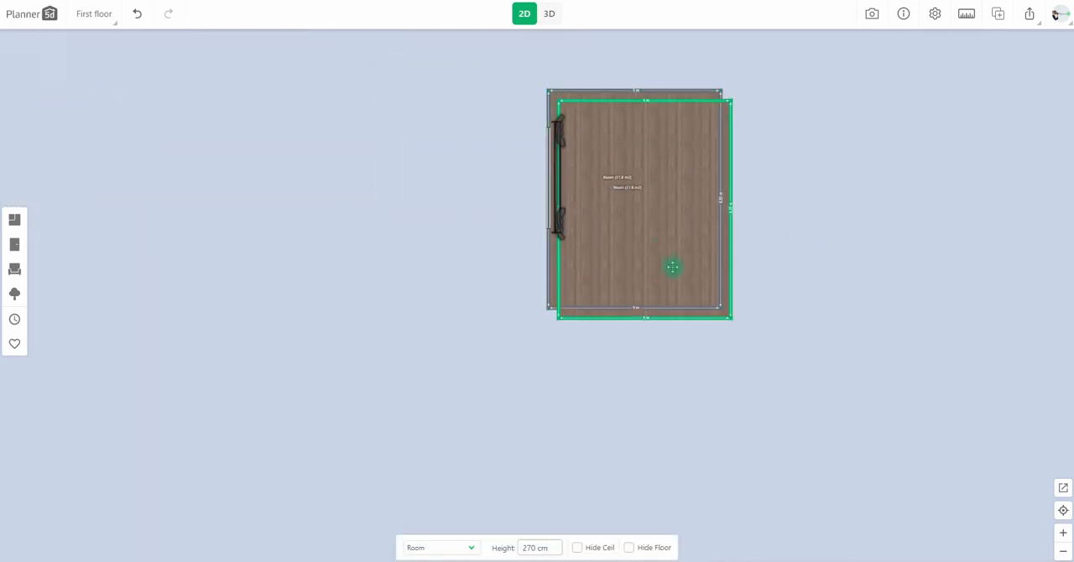
{"action": "left_click_drag", "start_coordinate": [673, 266], "coordinate": [226, 256]}
Duplicate the original room's curtains and window and place the copies on the matching wall of the new room.
{"action": "left_click_drag", "start_coordinate": [307, 285], "coordinate": [560, 279]}
{"action": "left_click", "coordinate": [811, 223]}
{"action": "left_click", "coordinate": [765, 158]}
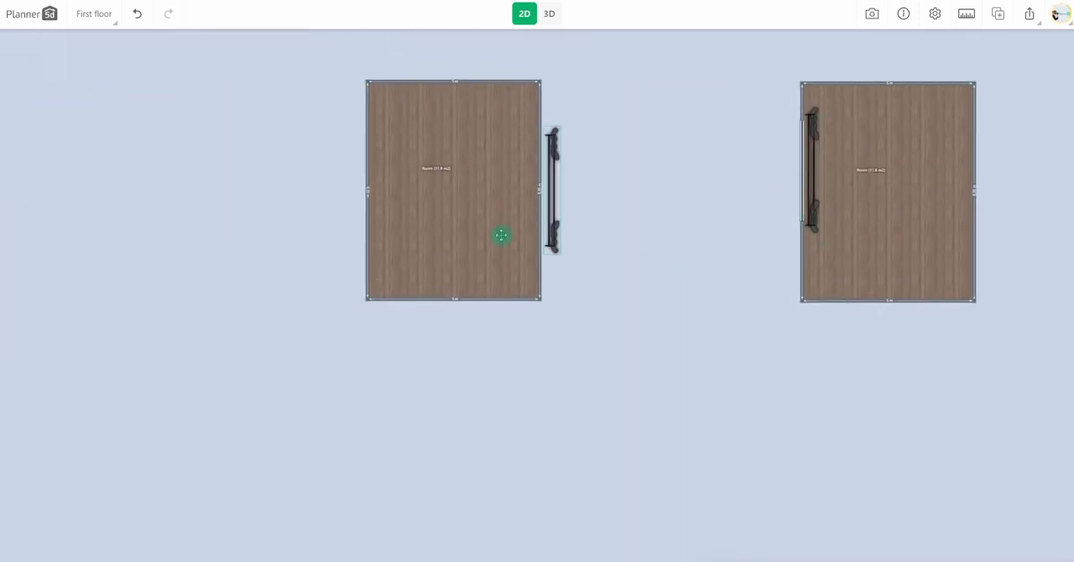
{"action": "left_click_drag", "start_coordinate": [378, 206], "coordinate": [378, 207]}
{"action": "left_click", "coordinate": [801, 206]}
{"action": "left_click", "coordinate": [778, 131]}
{"action": "left_click_drag", "start_coordinate": [804, 224], "coordinate": [802, 225]}
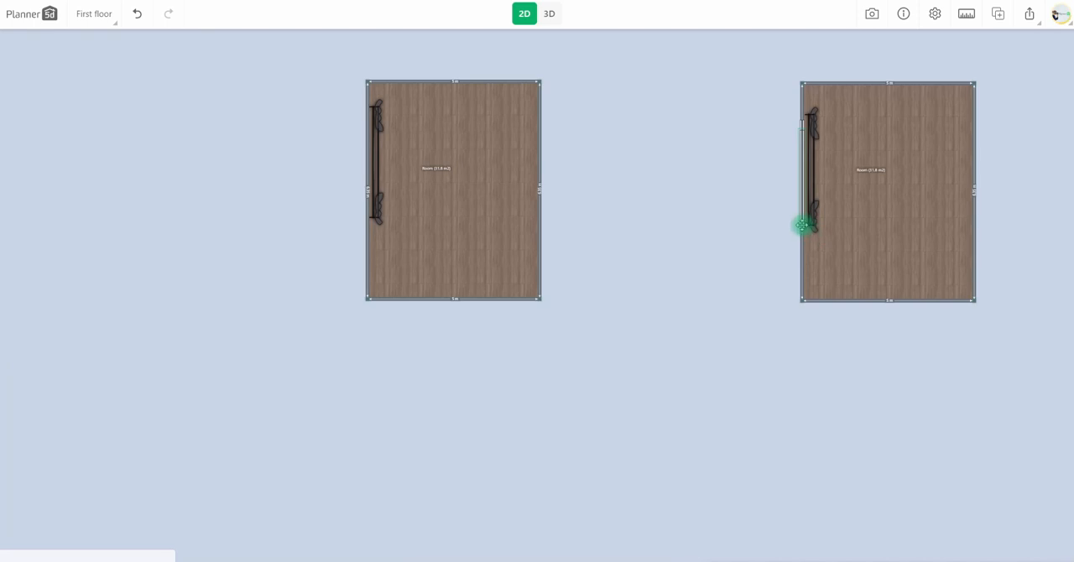
{"action": "left_click_drag", "start_coordinate": [366, 207], "coordinate": [366, 207]}
{"action": "left_click_drag", "start_coordinate": [479, 85], "coordinate": [518, 121]}
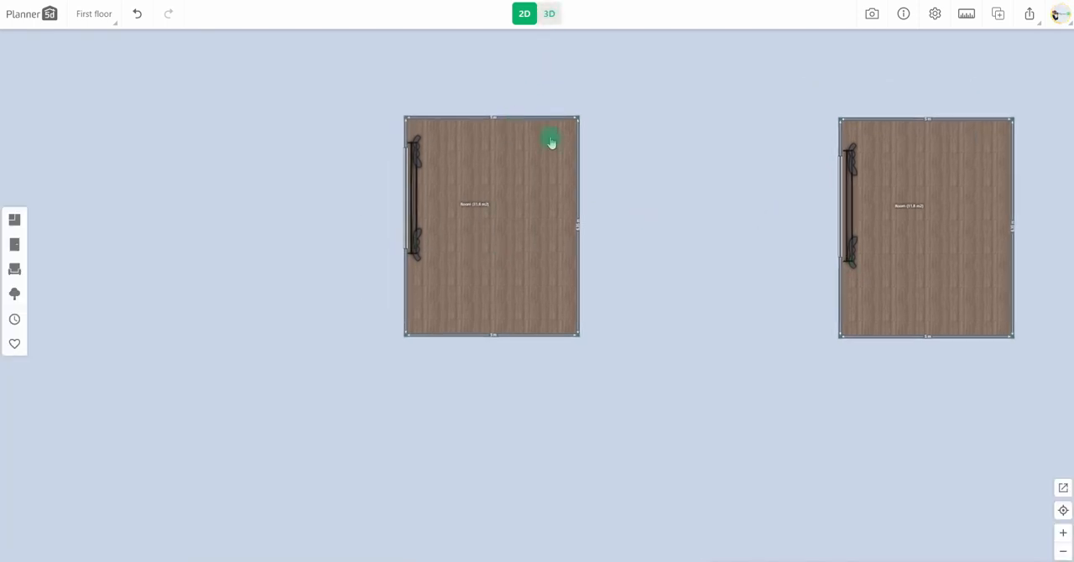
View the new room in 3D and change the project's ground to the white grid.
{"action": "left_click", "coordinate": [549, 13]}
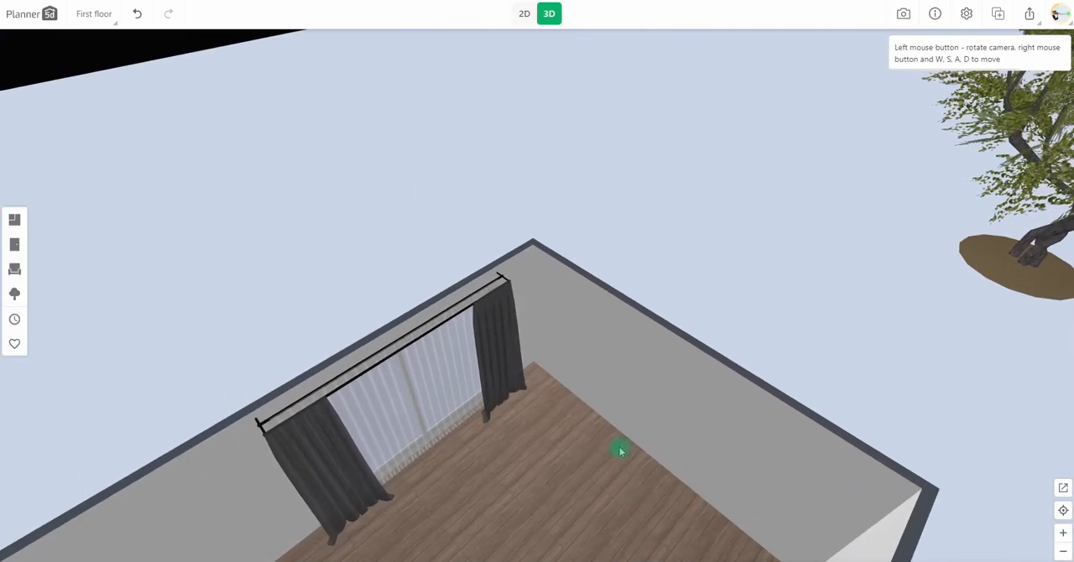
{"action": "left_click_drag", "start_coordinate": [621, 450], "coordinate": [653, 409]}
{"action": "left_click_drag", "start_coordinate": [787, 329], "coordinate": [824, 329]}
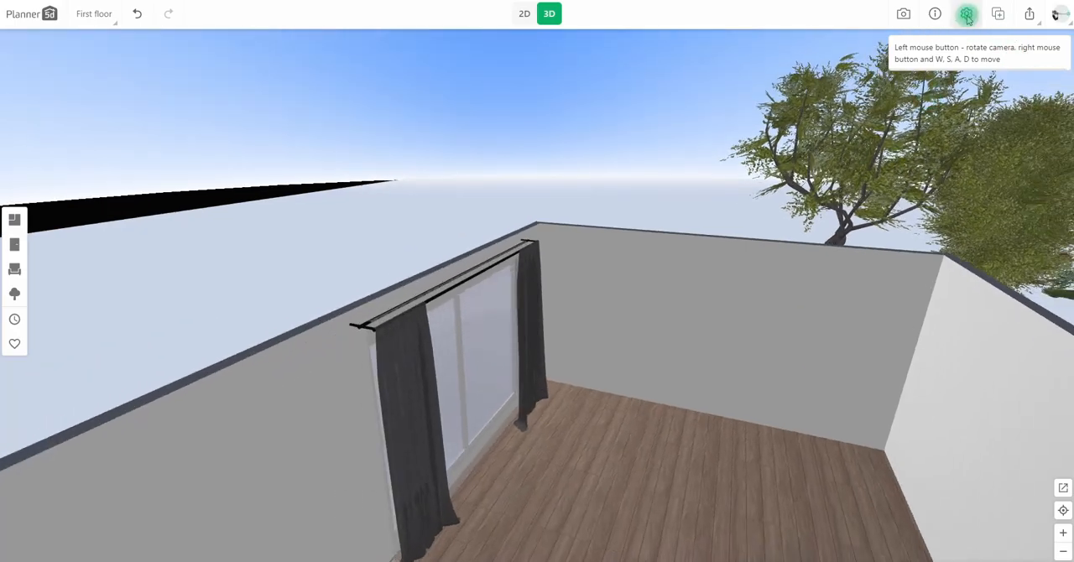
{"action": "left_click", "coordinate": [967, 17]}
{"action": "left_click", "coordinate": [545, 264]}
{"action": "left_click", "coordinate": [561, 389]}
{"action": "left_click_drag", "start_coordinate": [626, 360], "coordinate": [598, 348]}
In the 2D plan, add a painting from the interior catalogue, rotate it to -90° and place it just outside the window.
{"action": "left_click", "coordinate": [523, 20]}
{"action": "scroll", "coordinate": [518, 312], "scroll_direction": "up", "scroll_amount": 5}
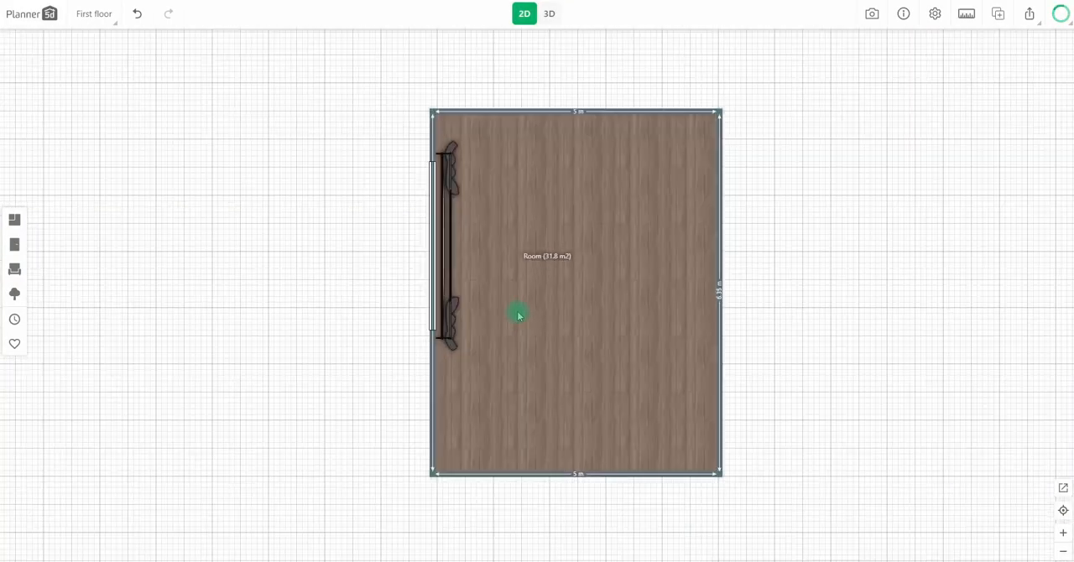
{"action": "left_click", "coordinate": [14, 268]}
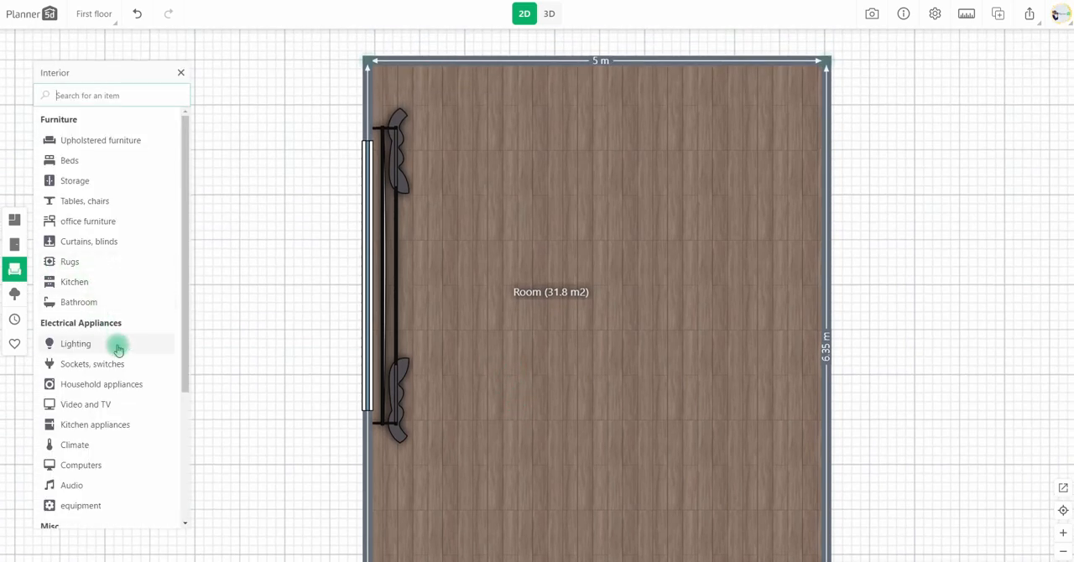
{"action": "scroll", "coordinate": [109, 350], "scroll_direction": "down", "scroll_amount": 3}
{"action": "left_click", "coordinate": [76, 353]}
{"action": "left_click", "coordinate": [78, 160]}
{"action": "left_click", "coordinate": [44, 74]}
{"action": "left_click", "coordinate": [82, 180]}
{"action": "mouse_move", "coordinate": [123, 218]}
{"action": "left_mouse_down"}
{"action": "mouse_move", "coordinate": [277, 278]}
{"action": "mouse_move", "coordinate": [340, 272]}
{"action": "left_mouse_up"}
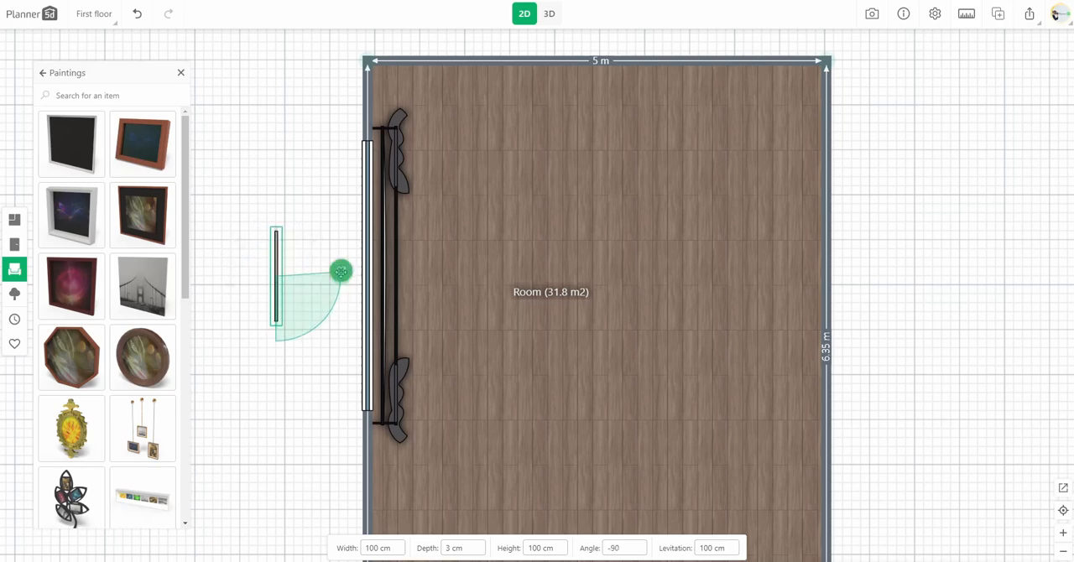
{"action": "left_click_drag", "start_coordinate": [278, 292], "coordinate": [358, 281]}
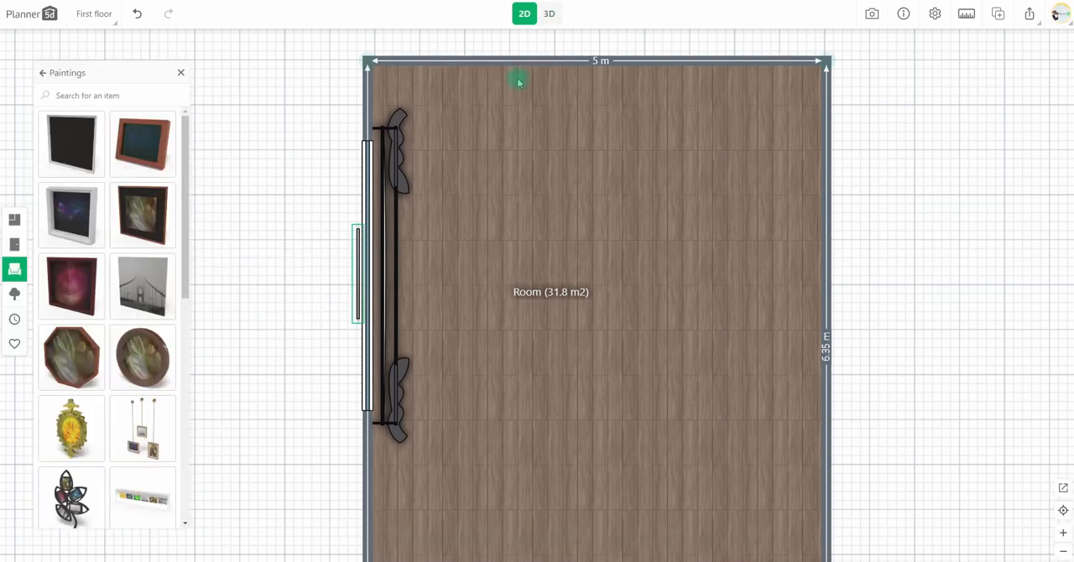
In 3D, set the painting's width to 300 cm and height to 270 cm, and lower it behind the window.
{"action": "left_click", "coordinate": [550, 13]}
{"action": "left_click_drag", "start_coordinate": [564, 426], "coordinate": [719, 342]}
{"action": "left_click", "coordinate": [719, 343]}
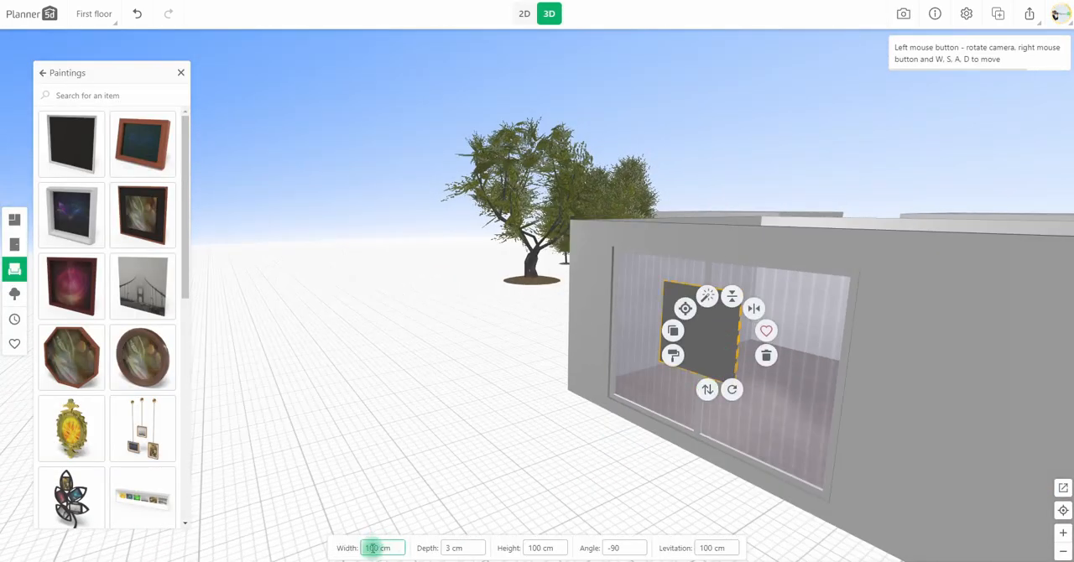
{"action": "type", "text": "2"}
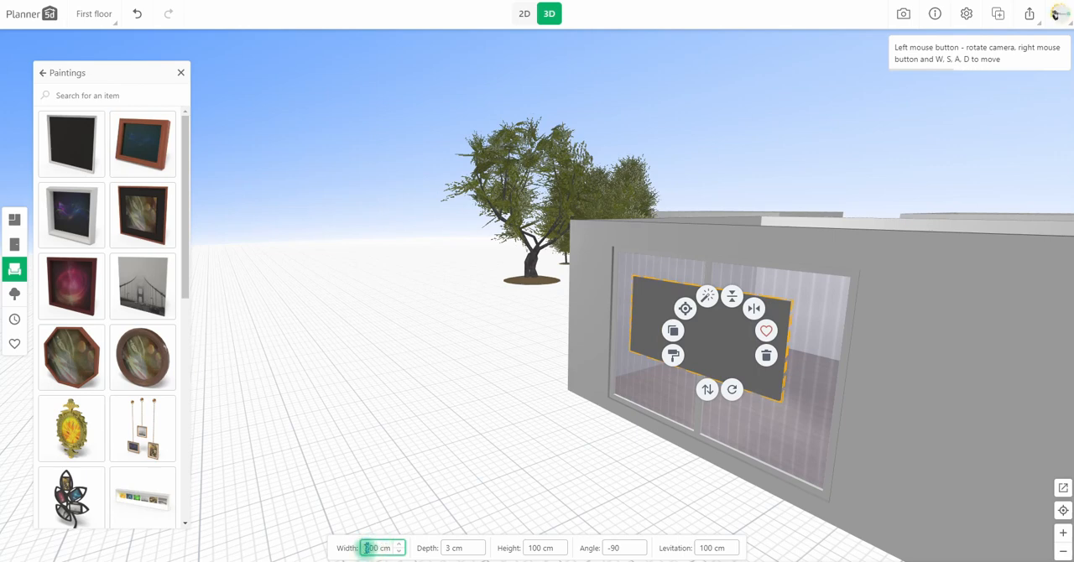
{"action": "type", "text": "327"}
{"action": "left_click_drag", "start_coordinate": [707, 390], "coordinate": [707, 445]}
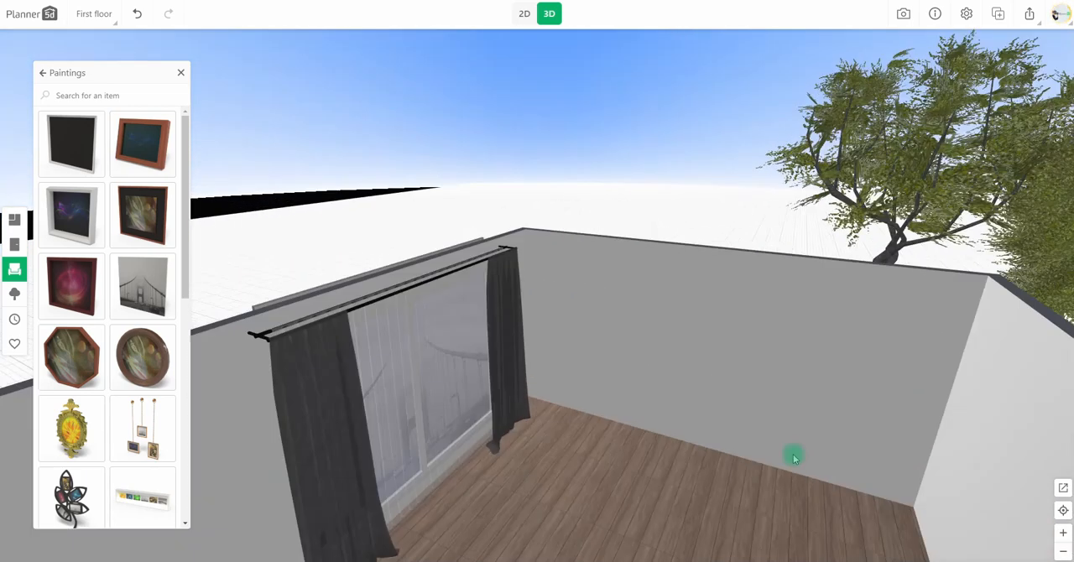
View the painting through the window from inside the room and open the personal textures for its picture.
{"action": "left_click_drag", "start_coordinate": [794, 453], "coordinate": [798, 449]}
{"action": "mouse_move", "coordinate": [561, 395]}
{"action": "left_mouse_down"}
{"action": "mouse_move", "coordinate": [567, 375]}
{"action": "mouse_move", "coordinate": [550, 530]}
{"action": "left_mouse_up"}
{"action": "scroll", "coordinate": [596, 410], "scroll_direction": "down", "scroll_amount": 4}
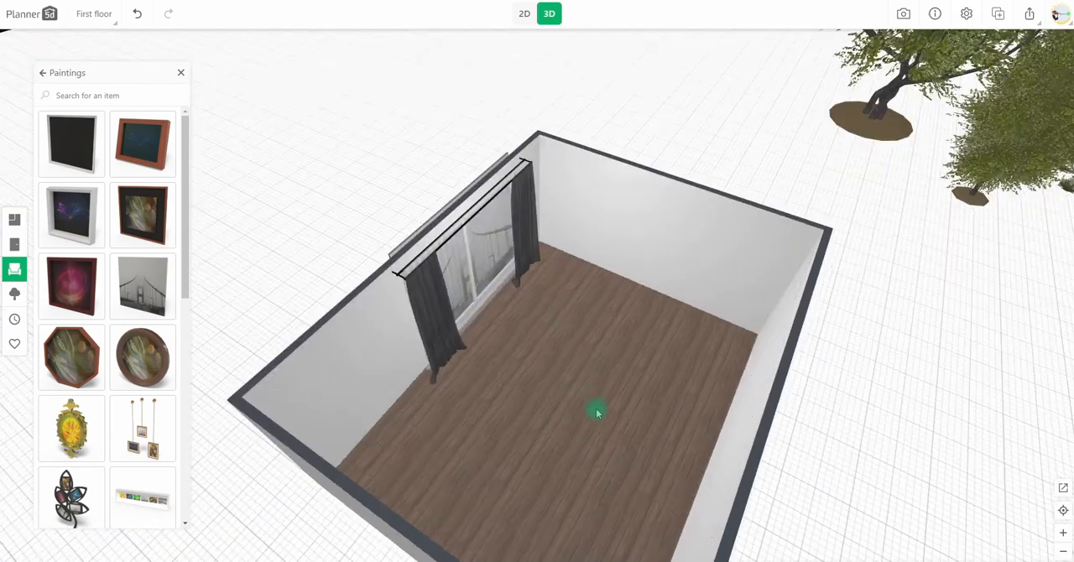
{"action": "scroll", "coordinate": [560, 341], "scroll_direction": "up", "scroll_amount": 6}
{"action": "left_click_drag", "start_coordinate": [556, 341], "coordinate": [554, 277]}
{"action": "left_click", "coordinate": [314, 74]}
{"action": "left_click", "coordinate": [263, 108]}
{"action": "left_click", "coordinate": [37, 101]}
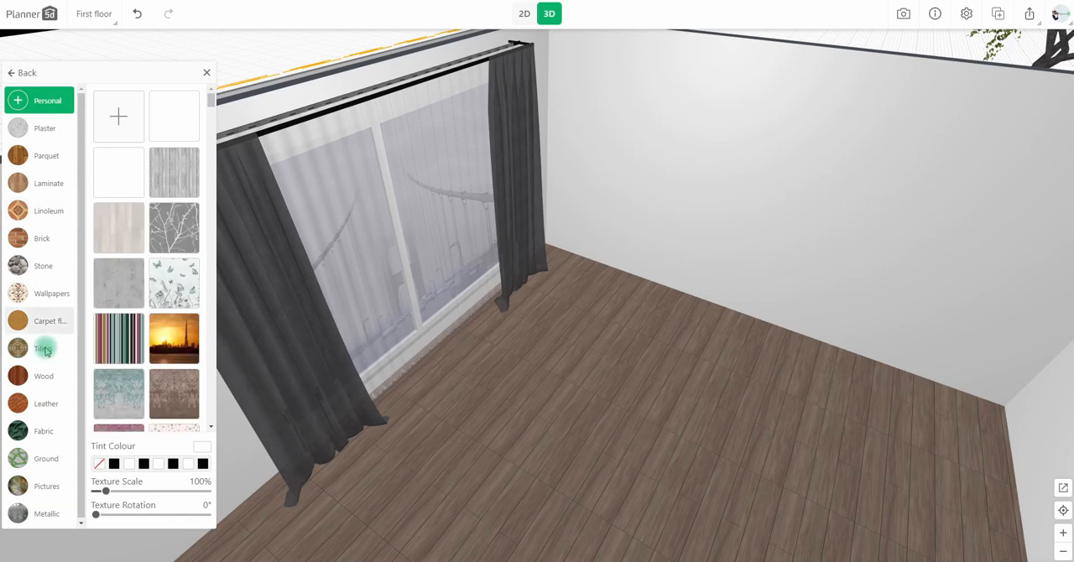
Try the birch trunk wallpaper, the night city picture and the sunset skyline on the painting behind the window.
{"action": "left_click", "coordinate": [46, 294]}
{"action": "left_click", "coordinate": [187, 119]}
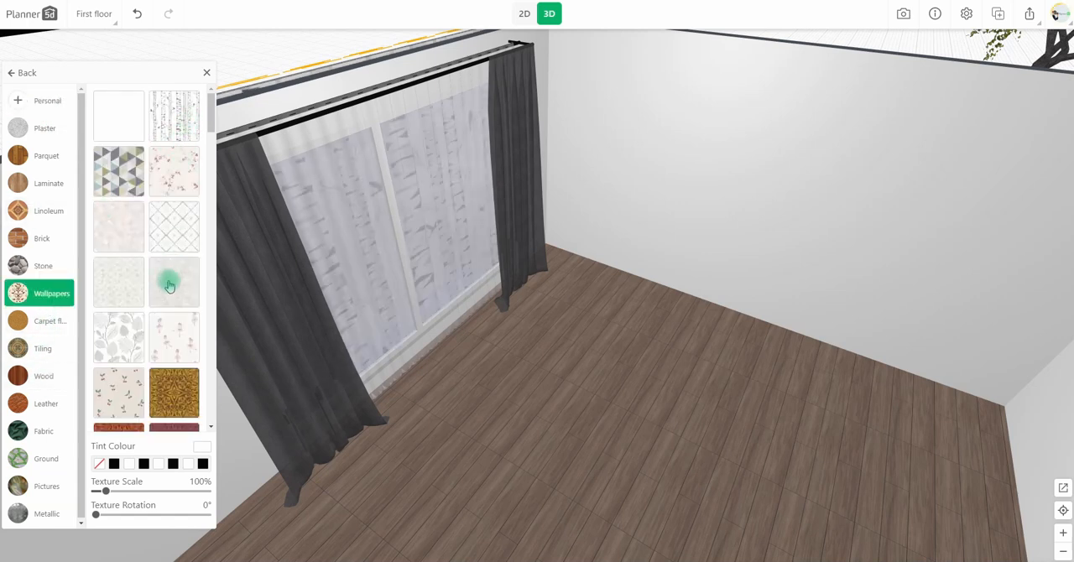
{"action": "left_click", "coordinate": [36, 100]}
{"action": "left_click", "coordinate": [179, 128]}
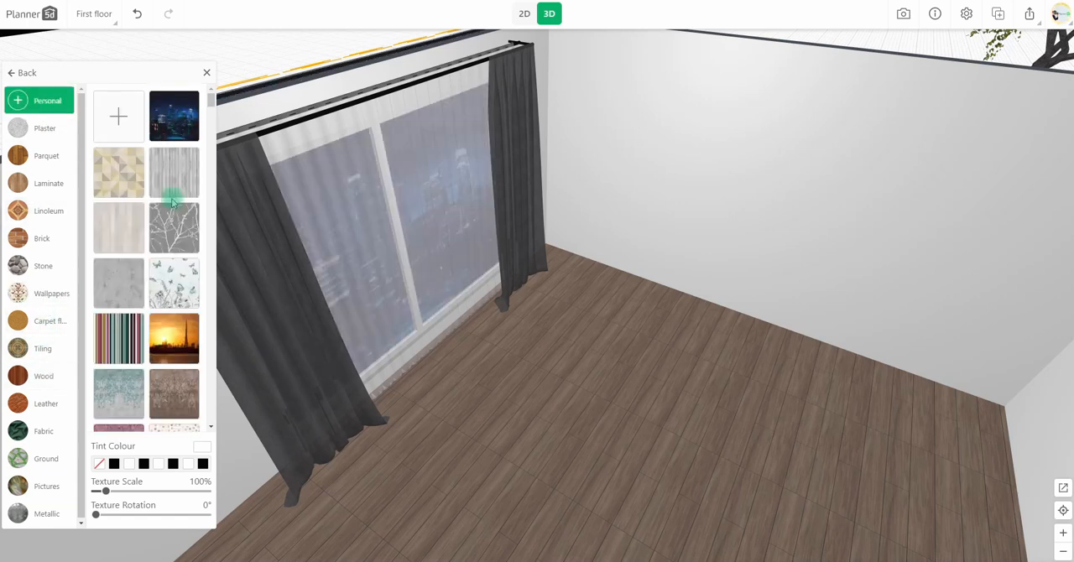
{"action": "left_click", "coordinate": [166, 340]}
Inspect the window view from inside the room and reopen the painting's materials to change its picture.
{"action": "left_click_drag", "start_coordinate": [518, 319], "coordinate": [553, 296]}
{"action": "left_click_drag", "start_coordinate": [705, 346], "coordinate": [360, 136]}
{"action": "left_click", "coordinate": [329, 98]}
{"action": "left_click", "coordinate": [317, 89]}
{"action": "left_click", "coordinate": [156, 140]}
{"action": "left_click", "coordinate": [168, 134]}
{"action": "left_click", "coordinate": [714, 312]}
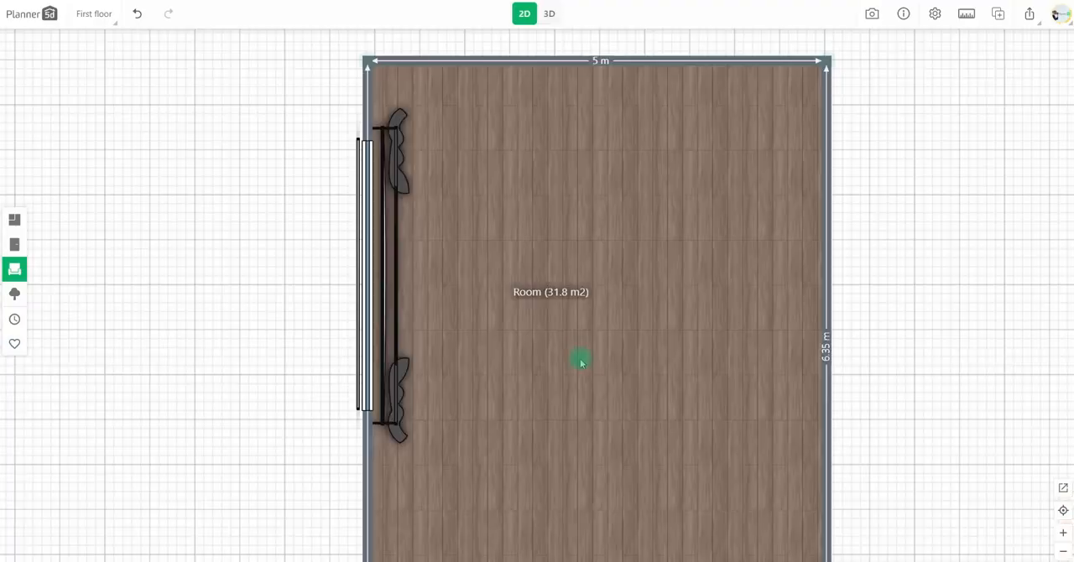
In the 2D plan, duplicate the room with the painting and place the copy directly above it.
{"action": "scroll", "coordinate": [580, 360], "scroll_direction": "down", "scroll_amount": 3}
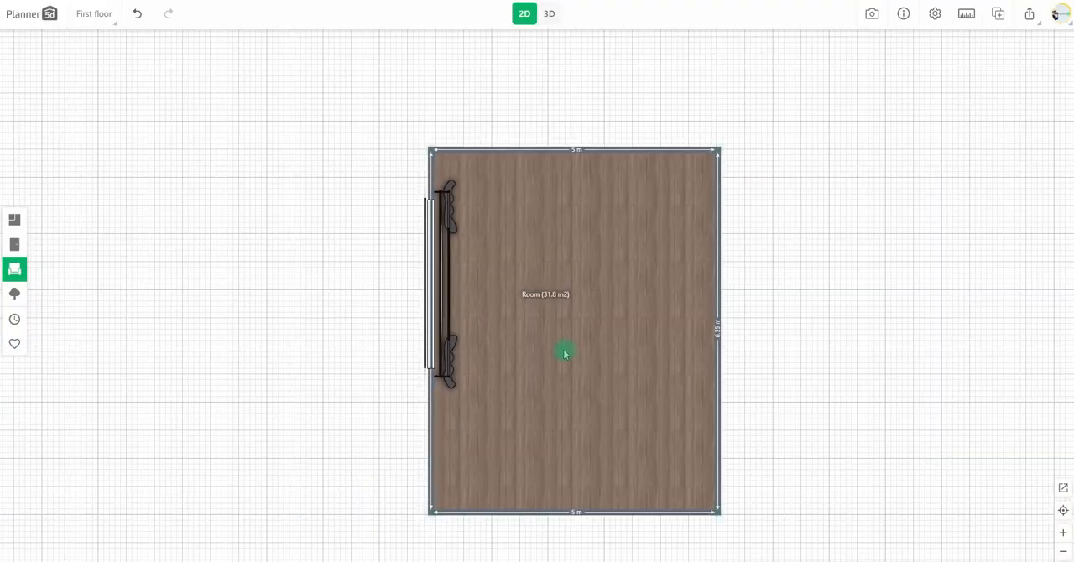
{"action": "left_click", "coordinate": [579, 346]}
{"action": "left_click", "coordinate": [590, 337]}
{"action": "left_click_drag", "start_coordinate": [614, 408], "coordinate": [599, 113]}
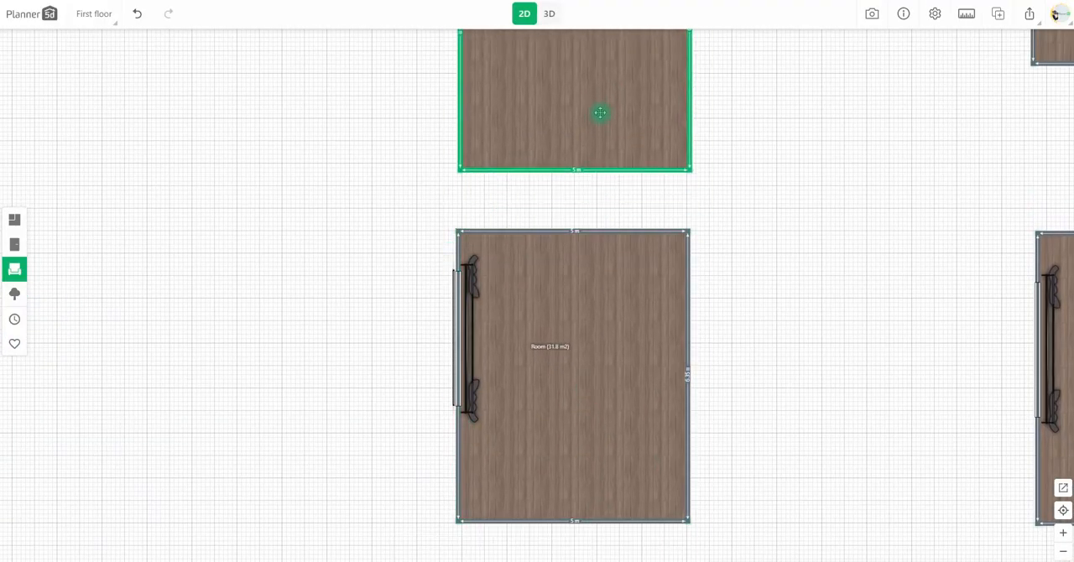
{"action": "left_click_drag", "start_coordinate": [449, 316], "coordinate": [461, 461]}
{"action": "left_click_drag", "start_coordinate": [542, 250], "coordinate": [538, 289]}
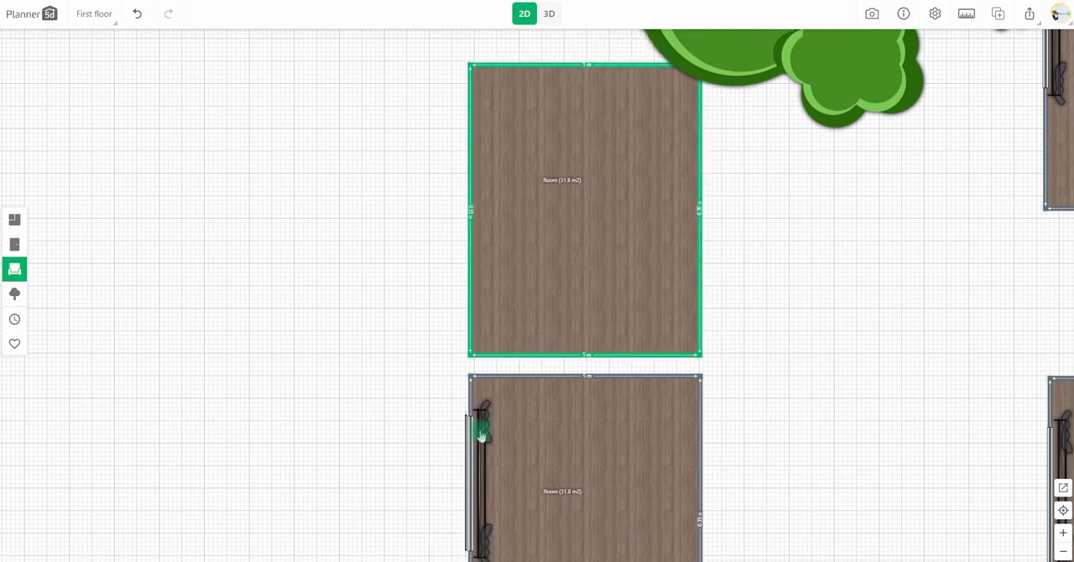
Copy the window and curtains from the lower room to the same wall of the upper duplicate.
{"action": "left_click", "coordinate": [469, 432]}
{"action": "left_click_drag", "start_coordinate": [467, 485], "coordinate": [458, 186]}
{"action": "left_click", "coordinate": [463, 459]}
{"action": "left_click", "coordinate": [415, 484]}
{"action": "left_click_drag", "start_coordinate": [473, 453], "coordinate": [458, 212]}
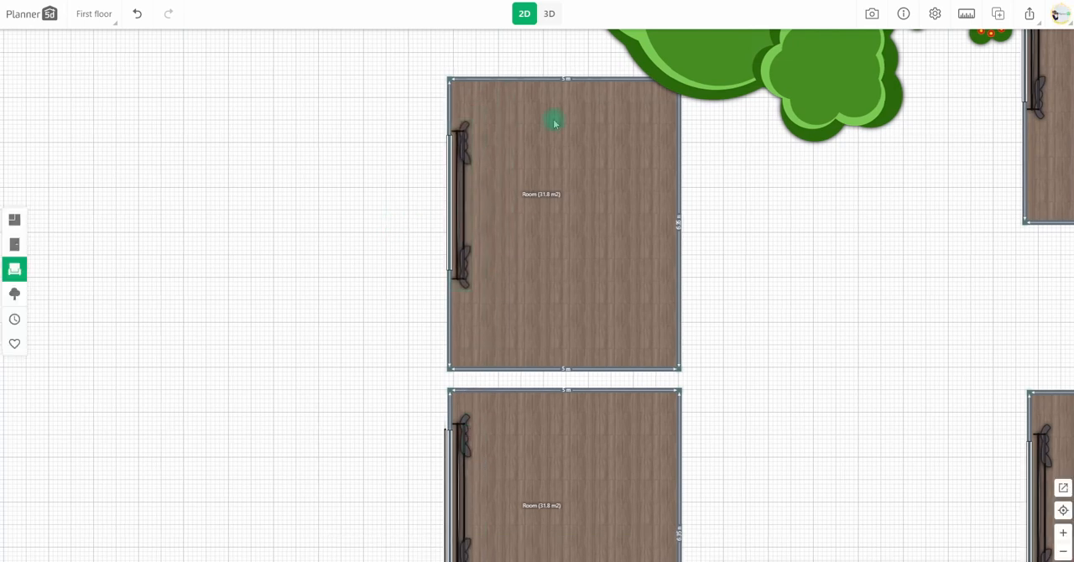
In 3D, apply the personal night city picture to the sheer textile of the new room's curtains.
{"action": "key", "text": "3"}
{"action": "left_click_drag", "start_coordinate": [644, 319], "coordinate": [619, 366]}
{"action": "scroll", "coordinate": [630, 366], "scroll_direction": "up", "scroll_amount": 3}
{"action": "scroll", "coordinate": [628, 362], "scroll_direction": "down", "scroll_amount": 5}
{"action": "scroll", "coordinate": [627, 362], "scroll_direction": "up", "scroll_amount": 4}
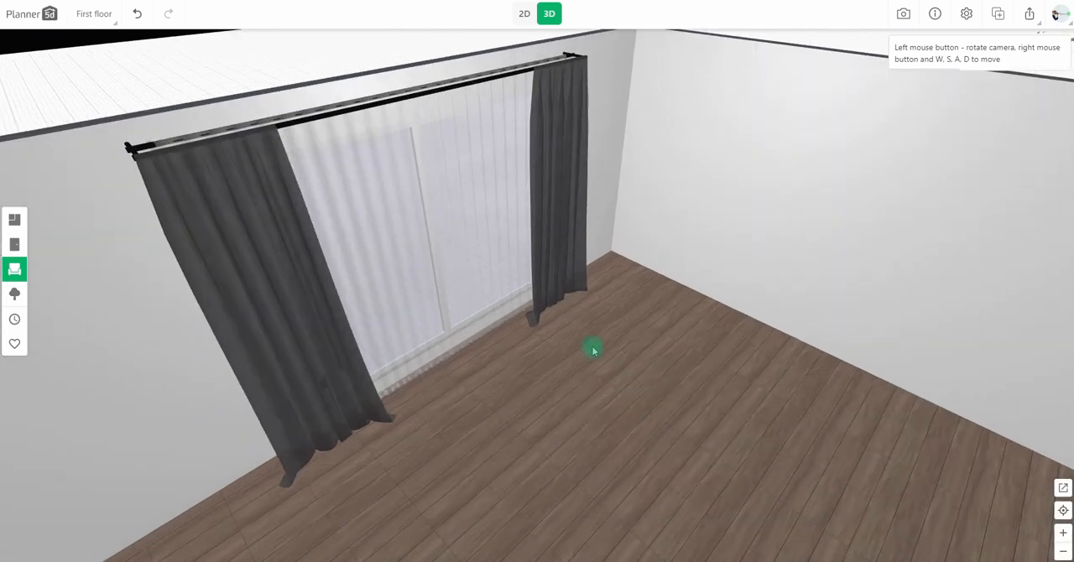
{"action": "left_click", "coordinate": [461, 292]}
{"action": "left_click", "coordinate": [421, 311]}
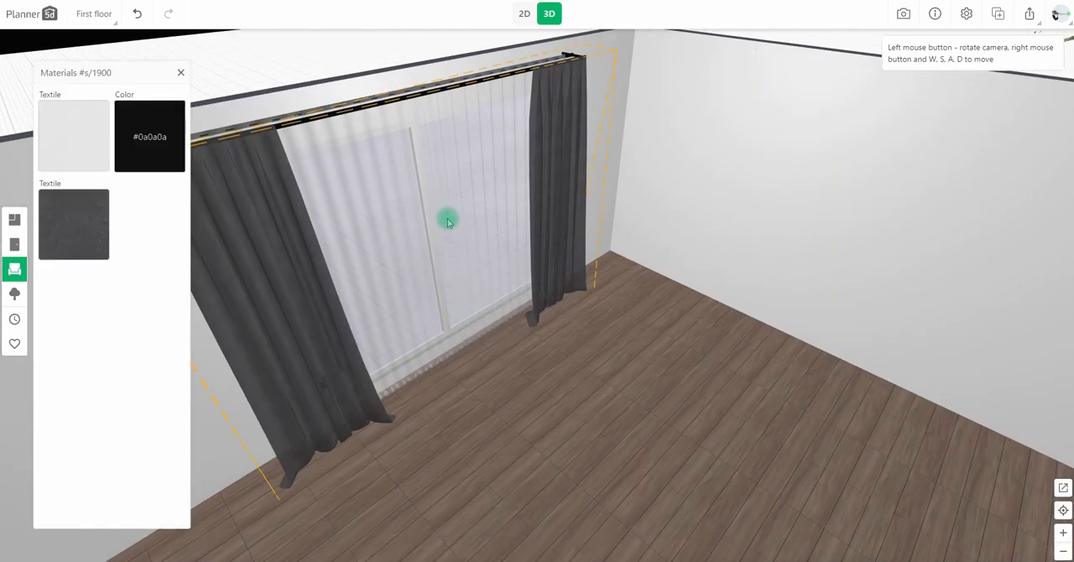
{"action": "left_click", "coordinate": [52, 132]}
{"action": "left_click", "coordinate": [69, 101]}
{"action": "left_click", "coordinate": [163, 124]}
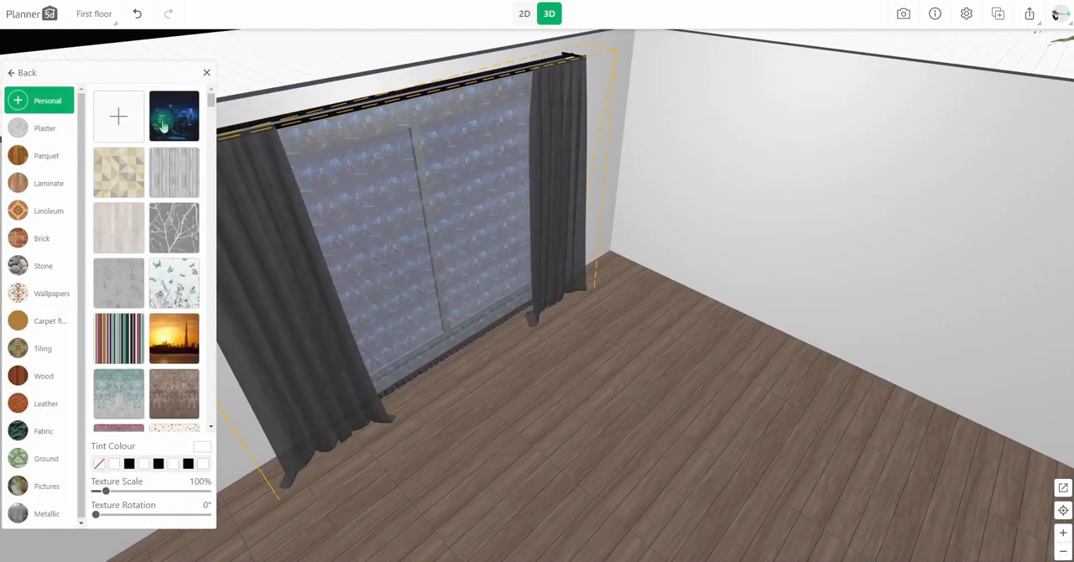
Try the sunset skyline on the sheer curtain, set the texture scale to 1000%, and reapply the night city picture.
{"action": "left_click", "coordinate": [174, 334]}
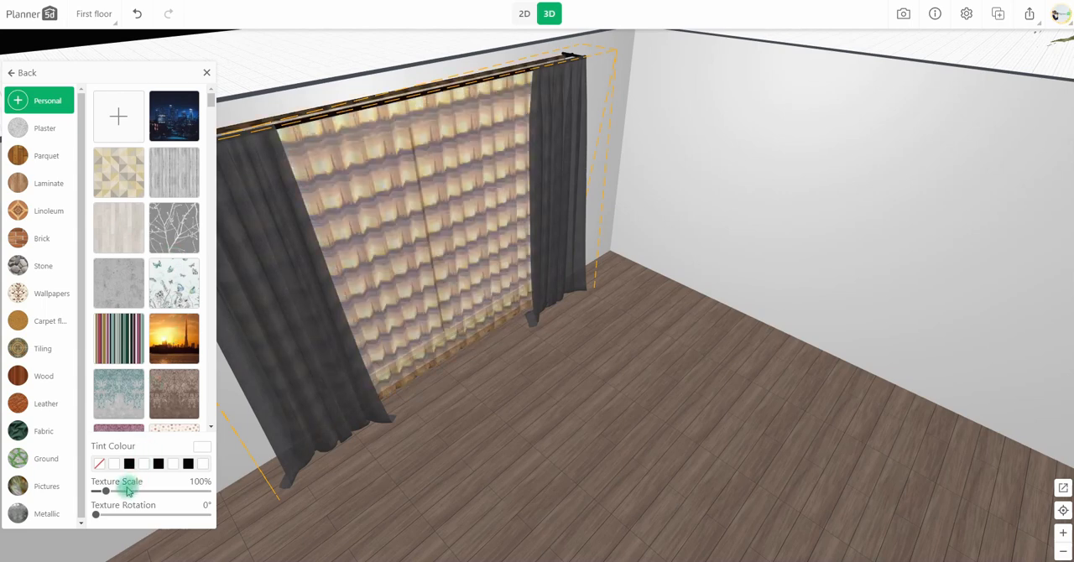
{"action": "left_click_drag", "start_coordinate": [131, 496], "coordinate": [199, 497]}
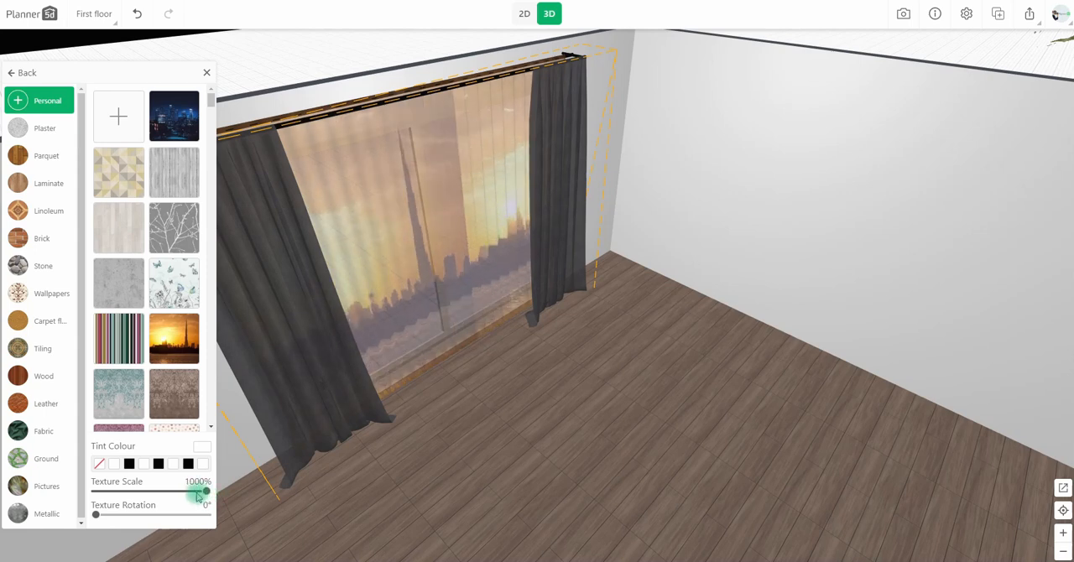
{"action": "left_click", "coordinate": [165, 128]}
{"action": "left_click_drag", "start_coordinate": [740, 347], "coordinate": [786, 287]}
{"action": "left_click_drag", "start_coordinate": [641, 443], "coordinate": [692, 491]}
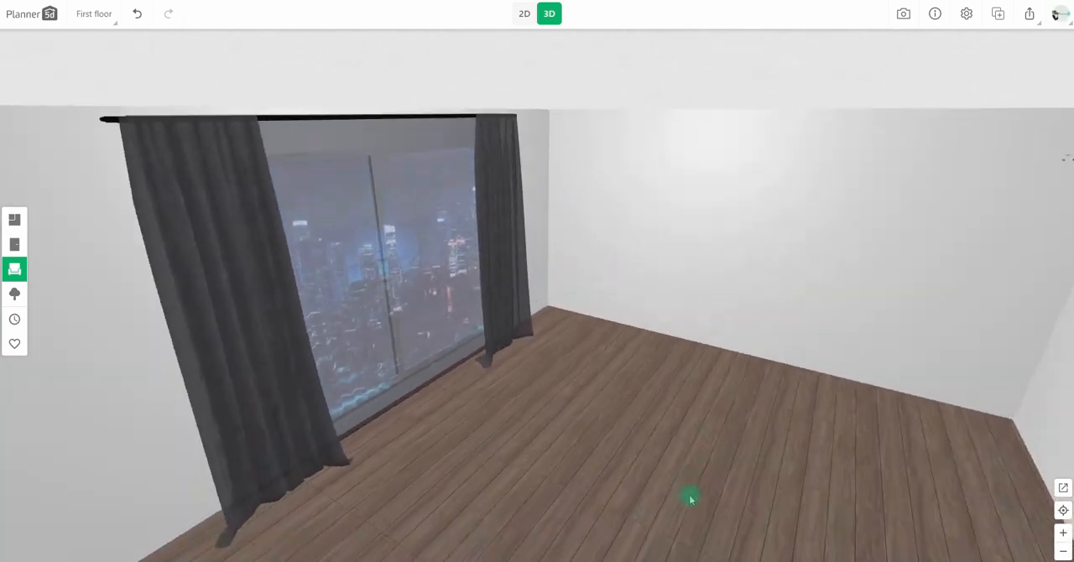